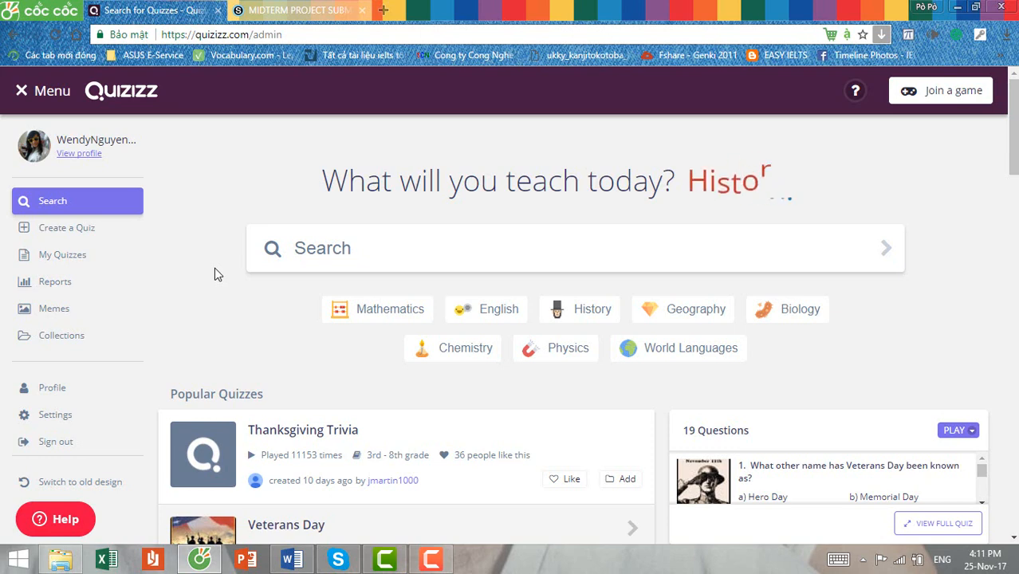
# Step: Open the Sports quiz from the account's own quizzes and look through its details and questions
pyautogui.click(84, 256)
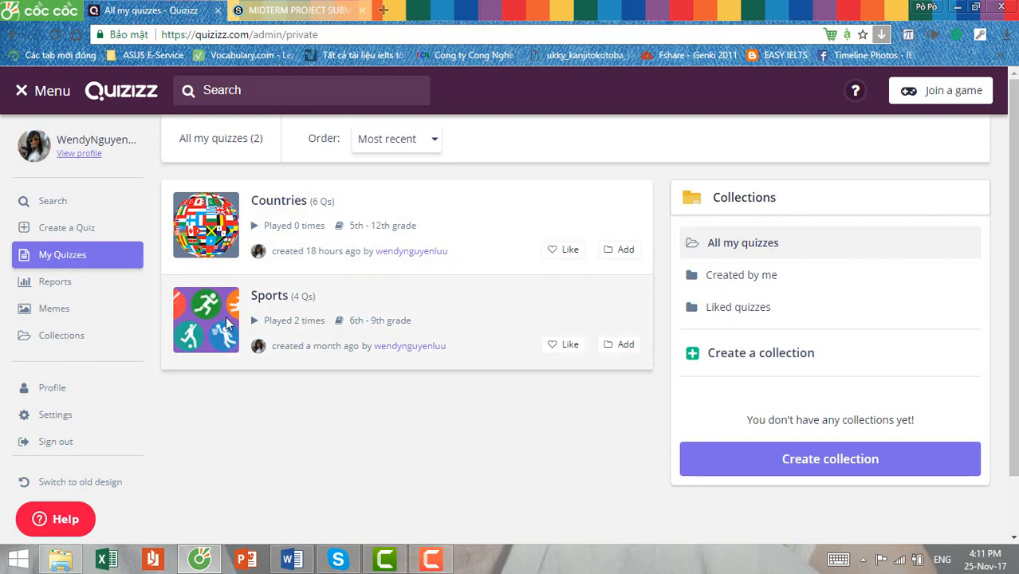
pyautogui.click(212, 316)
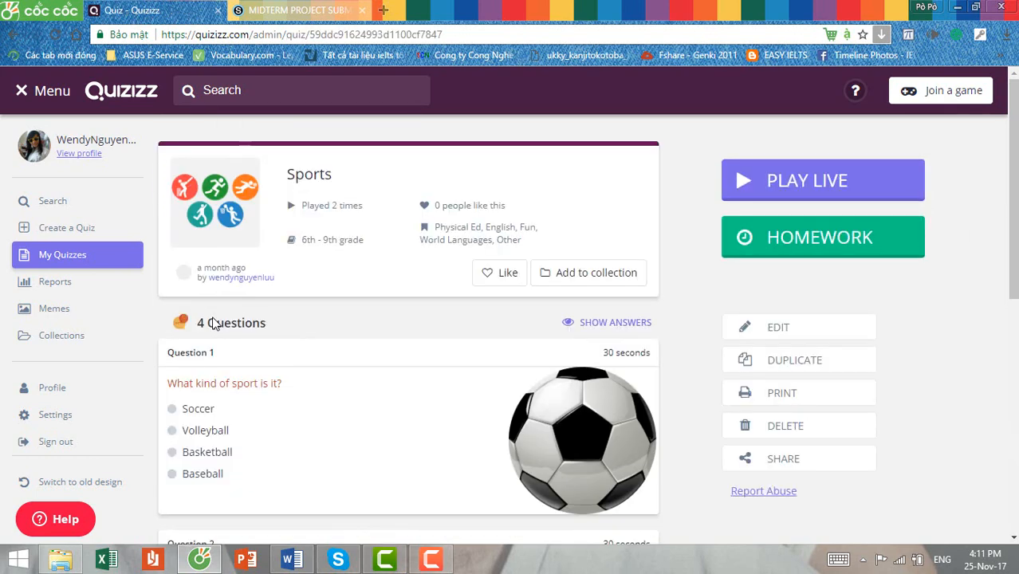
pyautogui.doubleClick(328, 177)
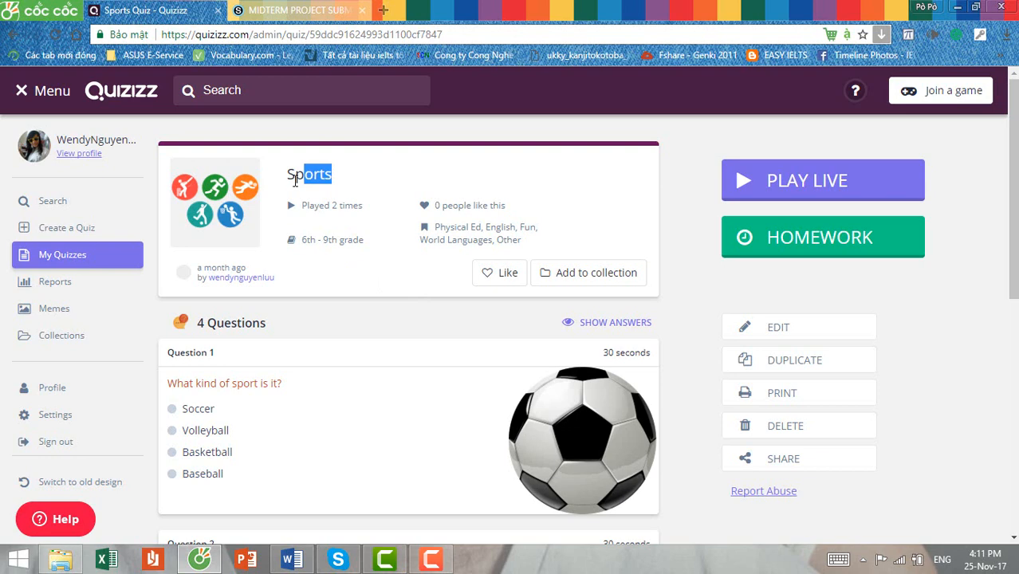
pyautogui.click(356, 190)
pyautogui.scroll(-2, 443, 312)
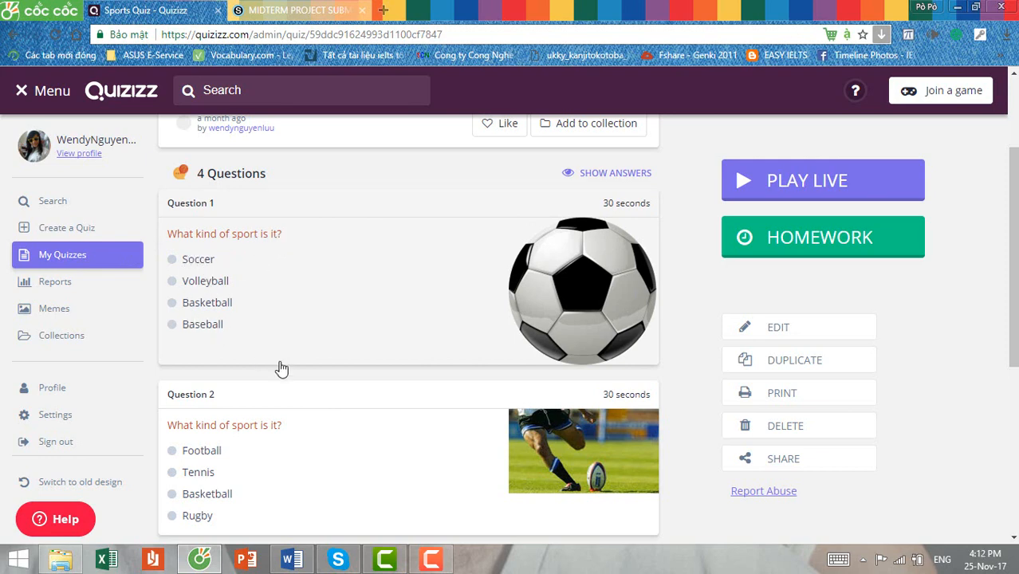
pyautogui.scroll(-4, 314, 391)
pyautogui.scroll(6, 312, 382)
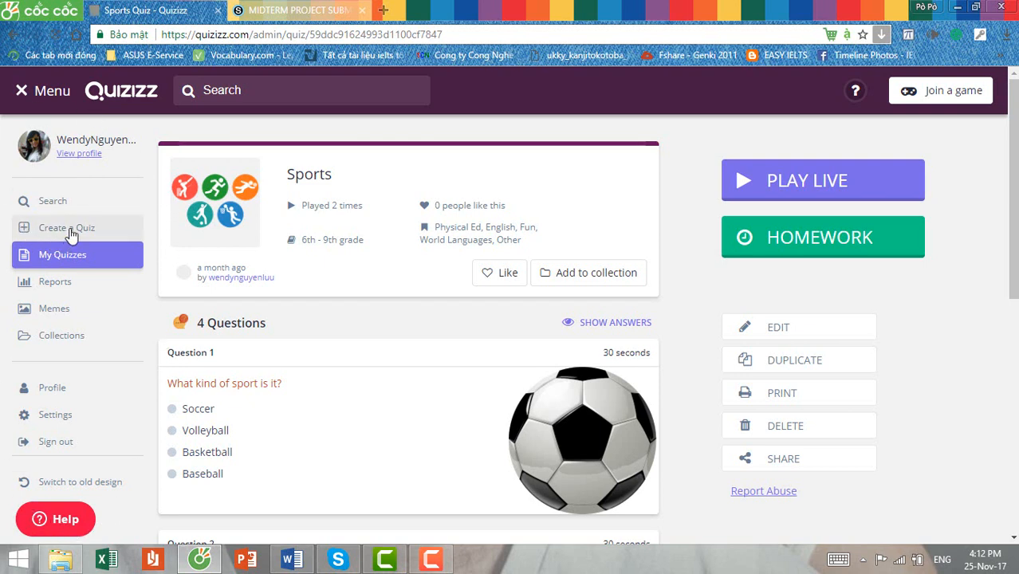
# Step: Create a new quiz named Countries, keeping English as its language and Public as its visibility
pyautogui.click(70, 233)
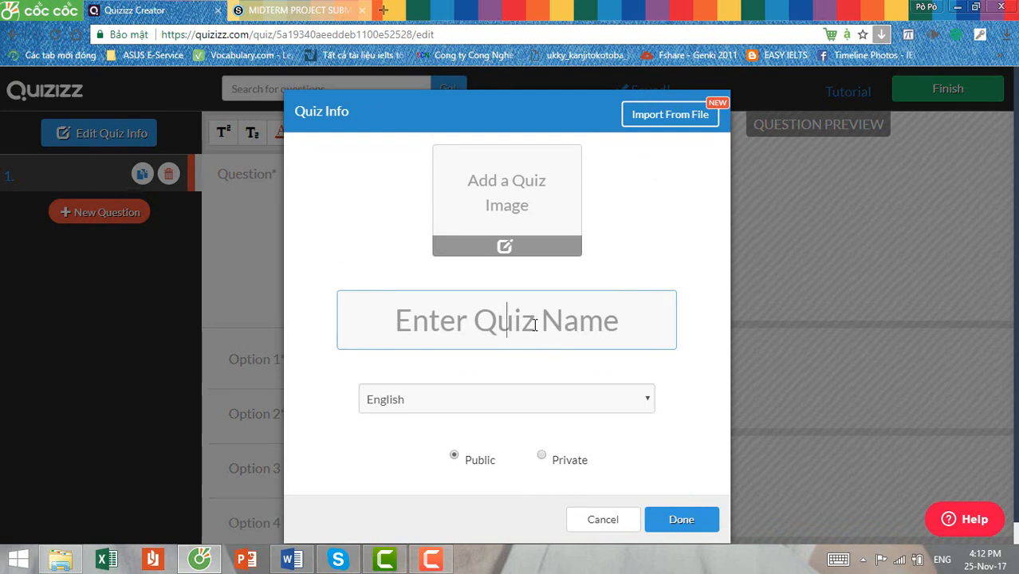
pyautogui.write('COun')
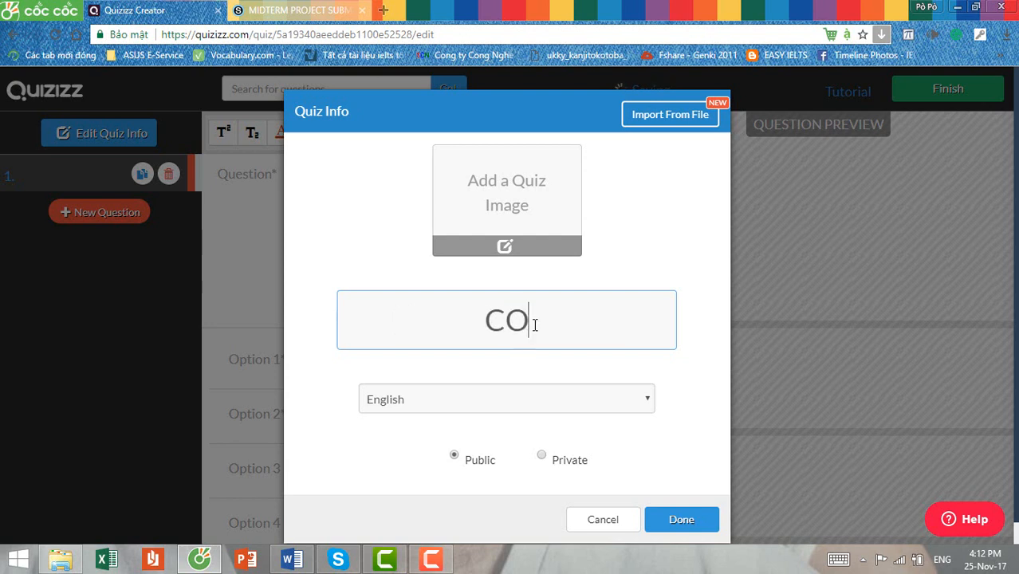
pyautogui.press('BackSpace')
pyautogui.press('BackSpace')
pyautogui.press('BackSpace')
pyautogui.write('oun')
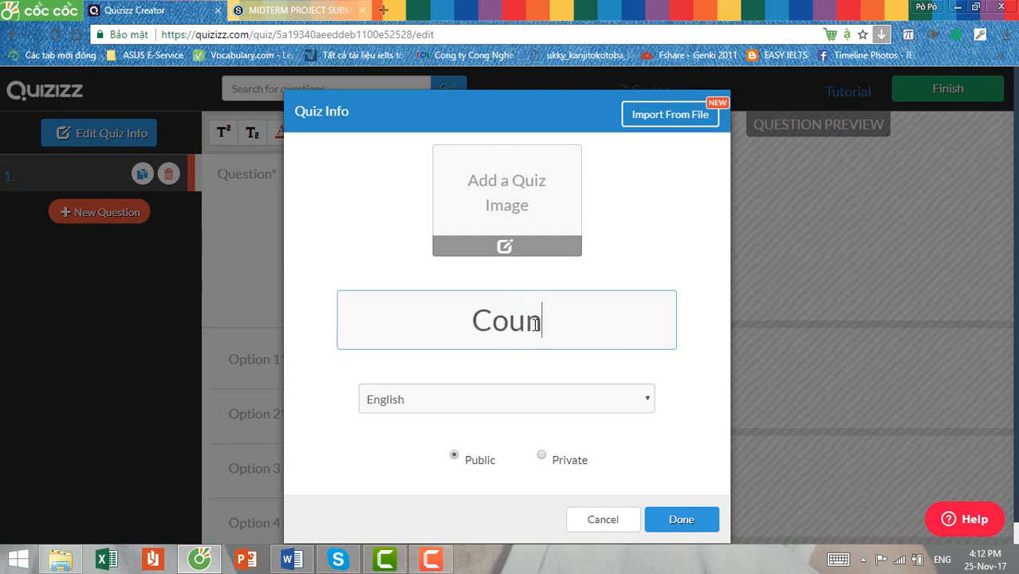
pyautogui.write('tries')
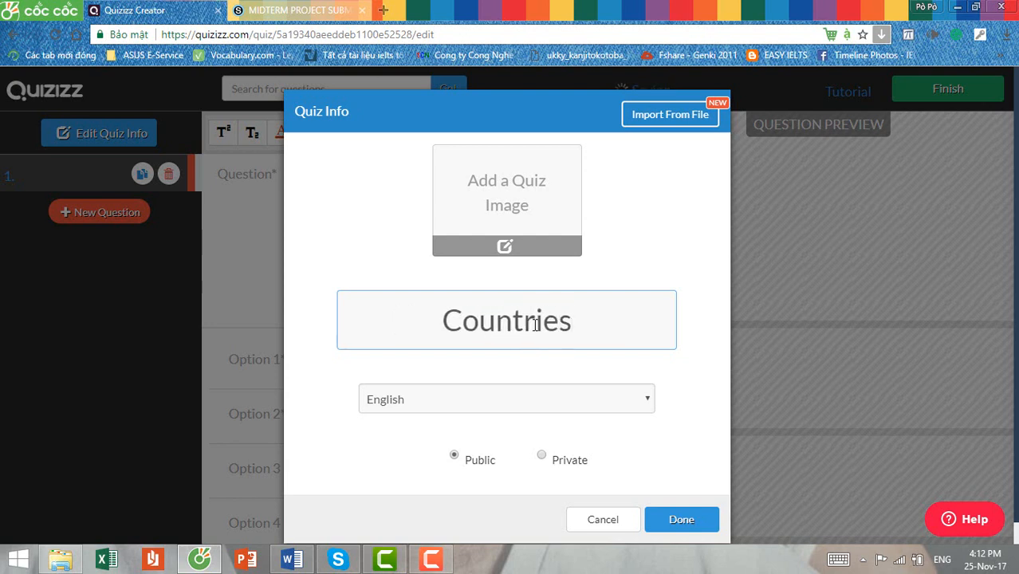
pyautogui.click(484, 403)
pyautogui.click(457, 383)
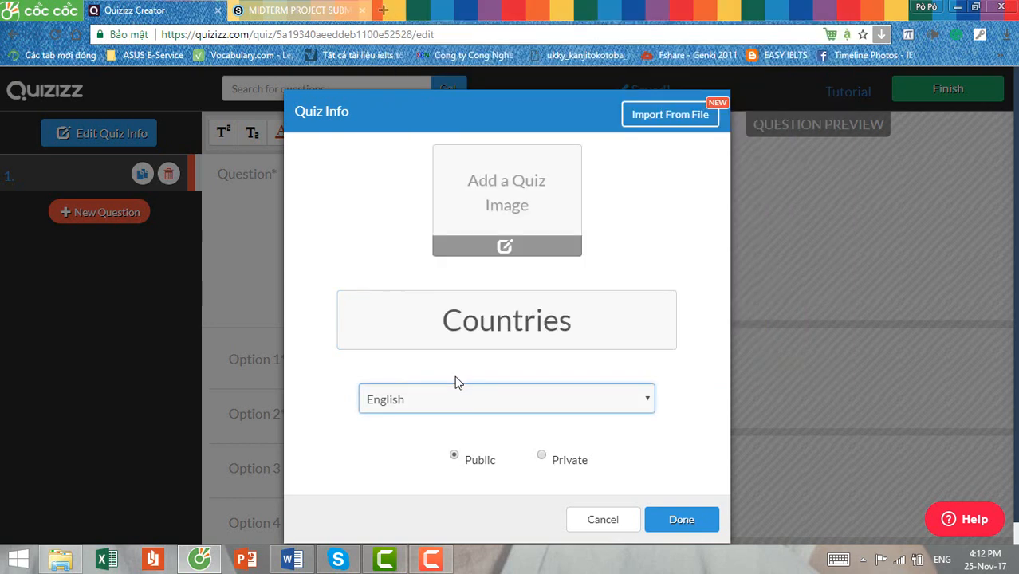
pyautogui.click(541, 456)
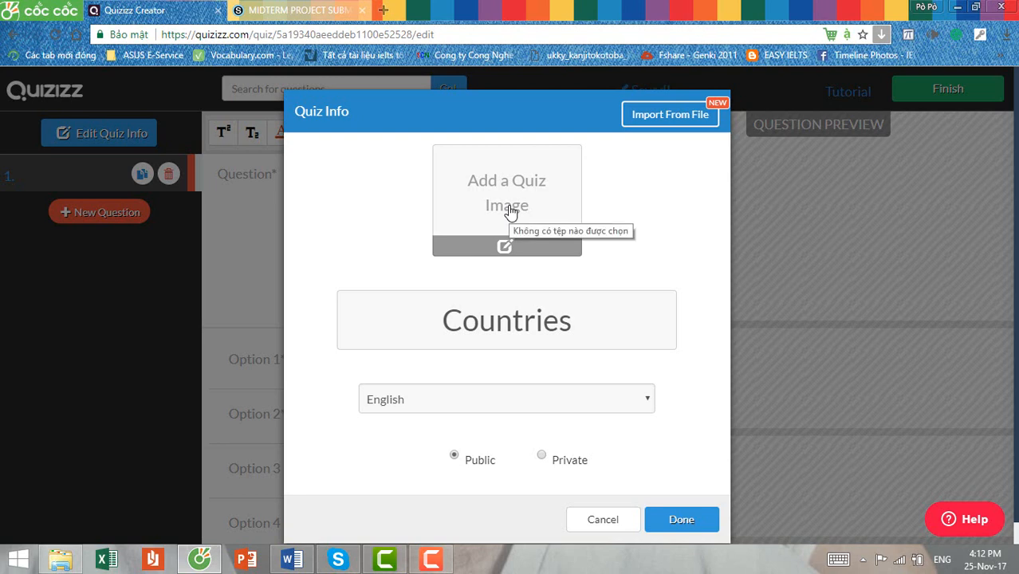
# Step: Add countries.png from the Countries folder as the quiz image and save the quiz info
pyautogui.click(511, 212)
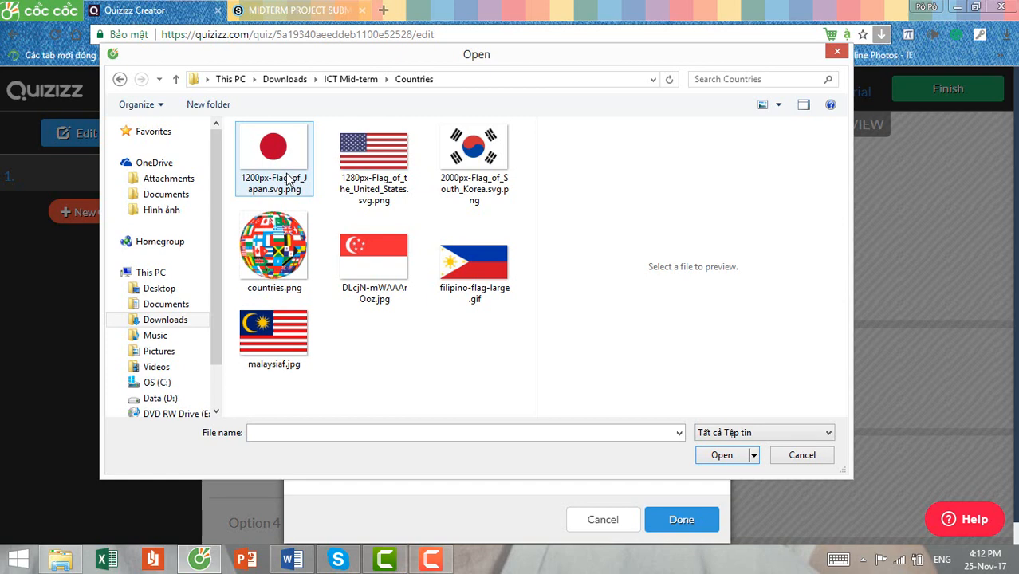
pyautogui.click(274, 248)
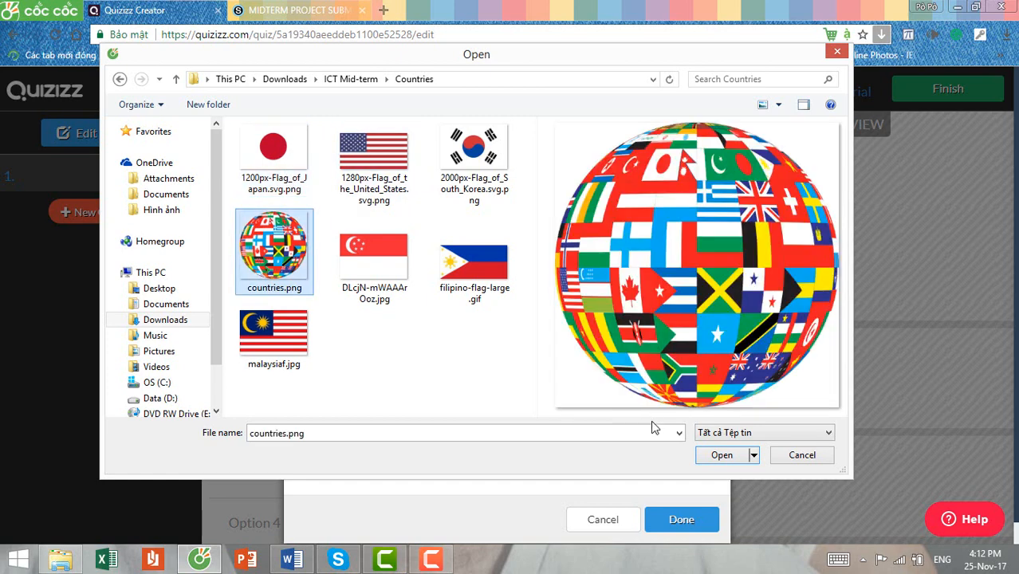
pyautogui.click(720, 457)
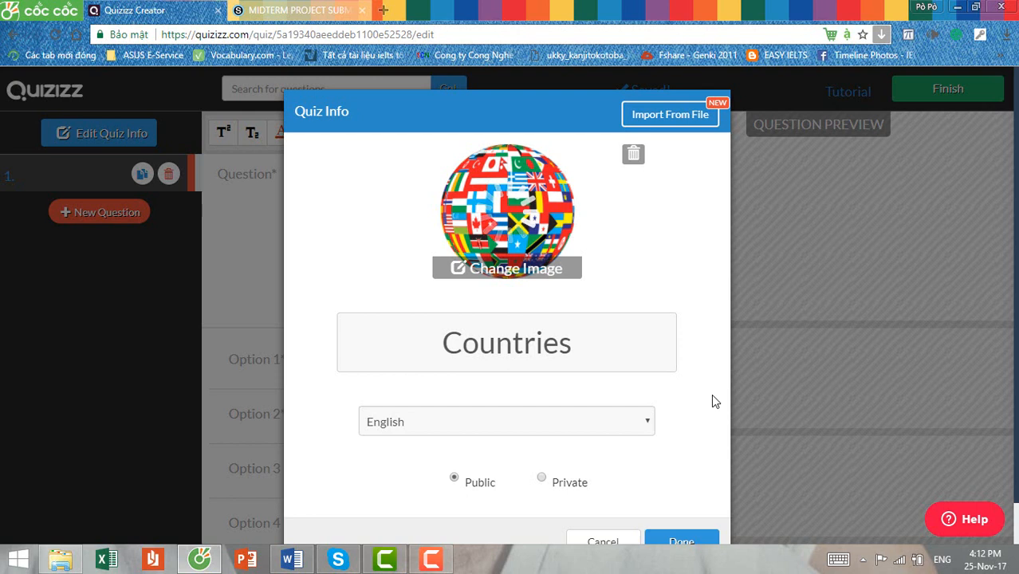
pyautogui.scroll(-1, 711, 393)
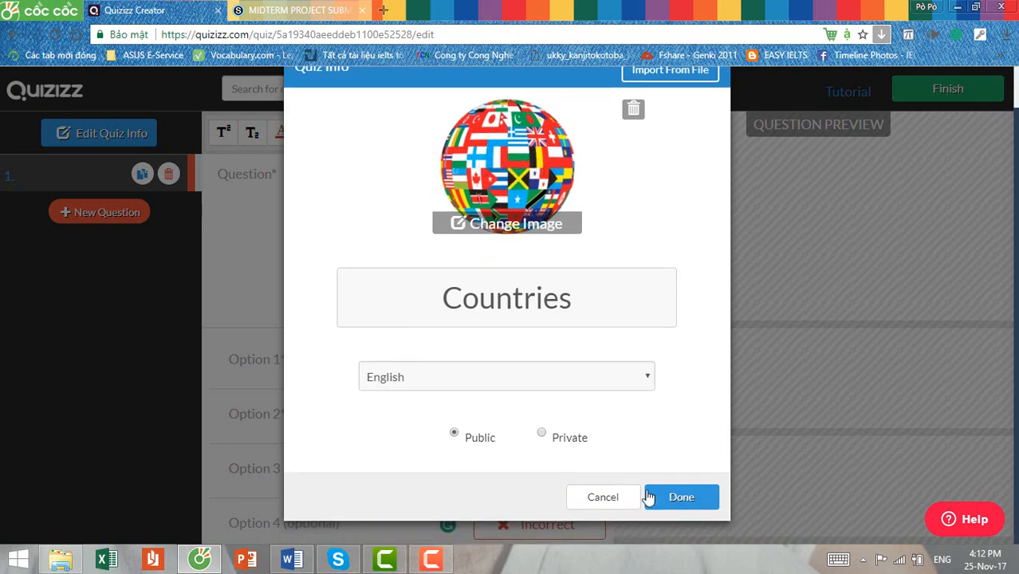
pyautogui.click(686, 500)
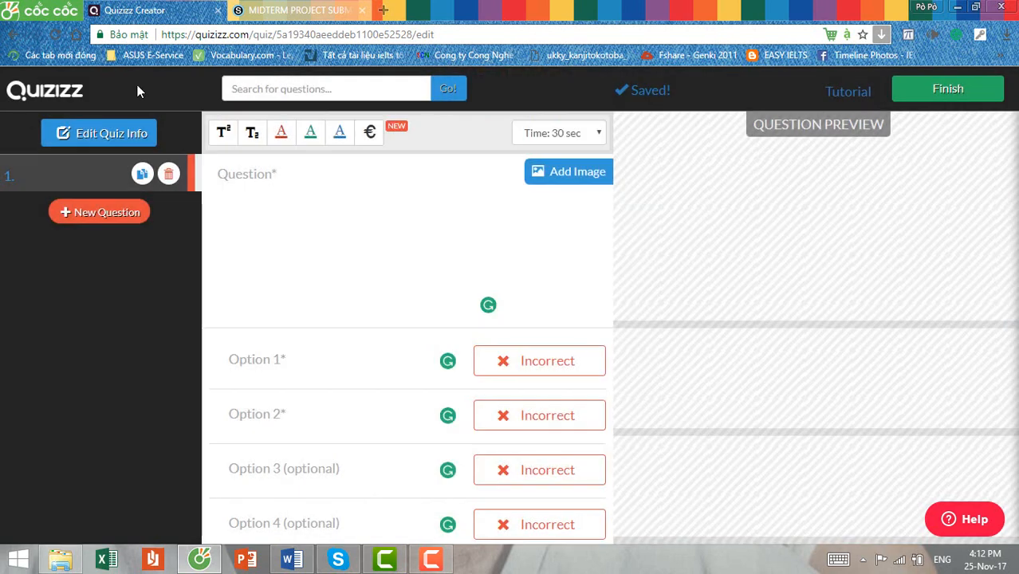
# Step: Enter "What country is it?" as the text of question 1
pyautogui.click(284, 182)
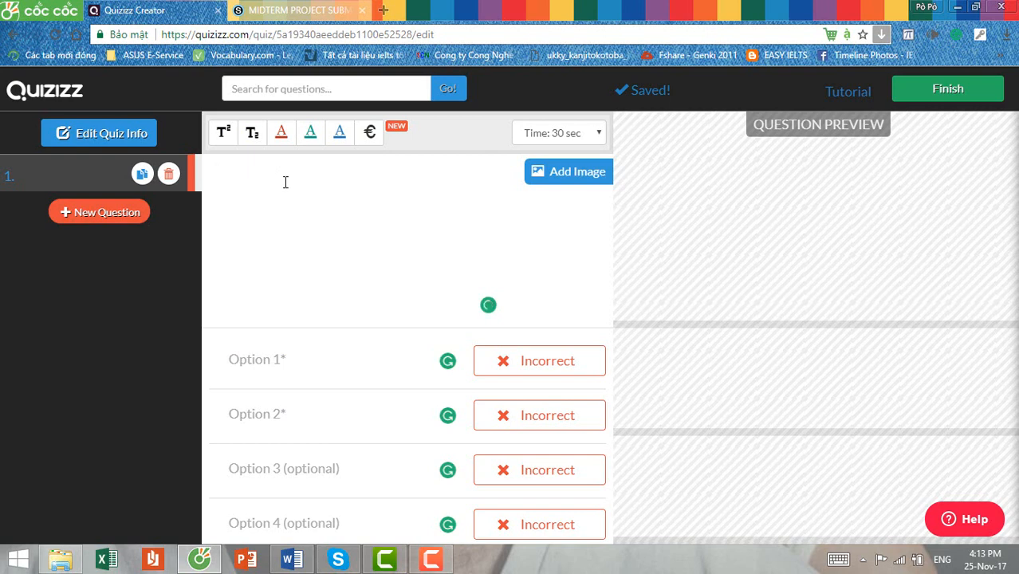
pyautogui.write('What')
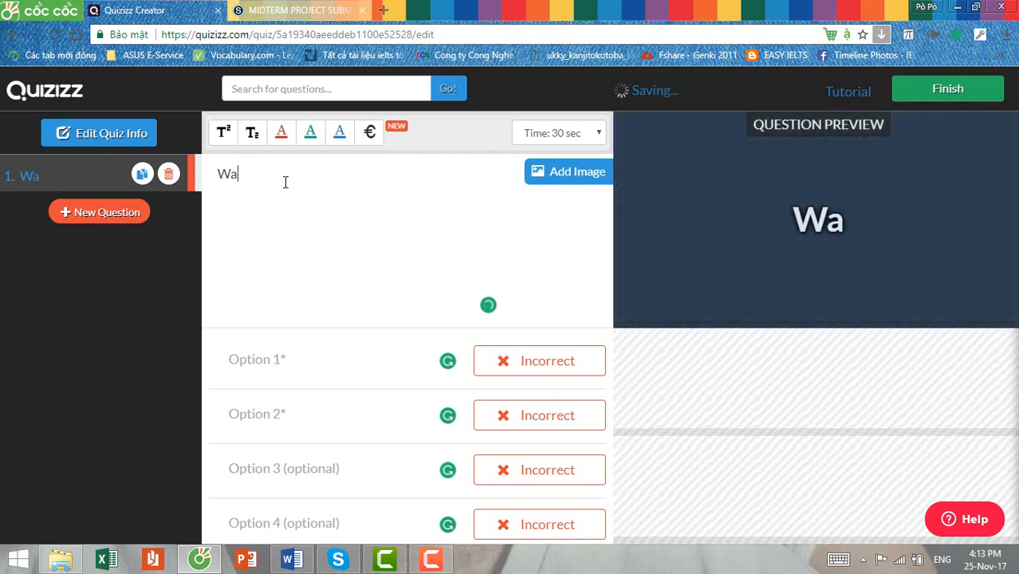
pyautogui.write(' cou')
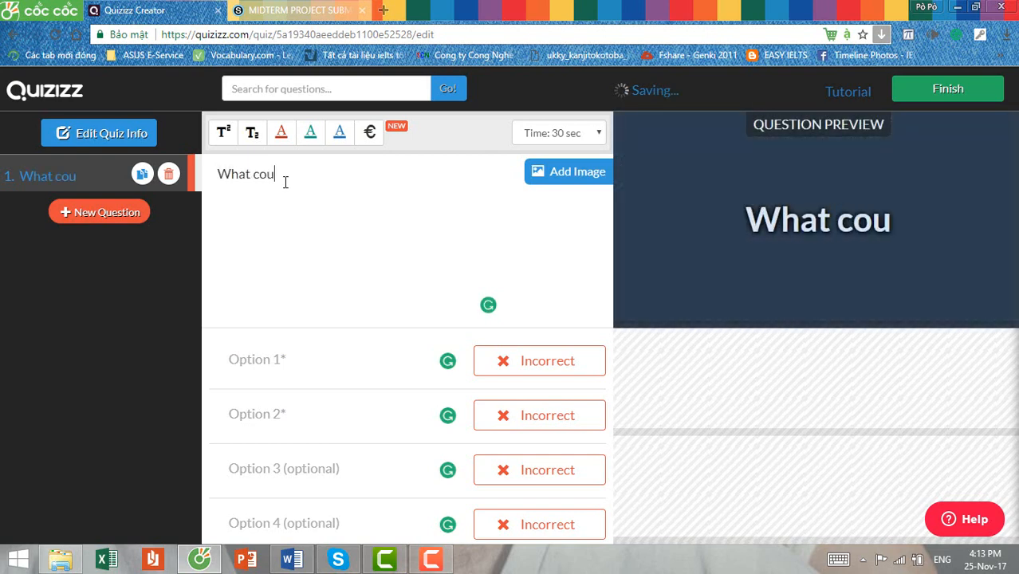
pyautogui.write('ntry is it?')
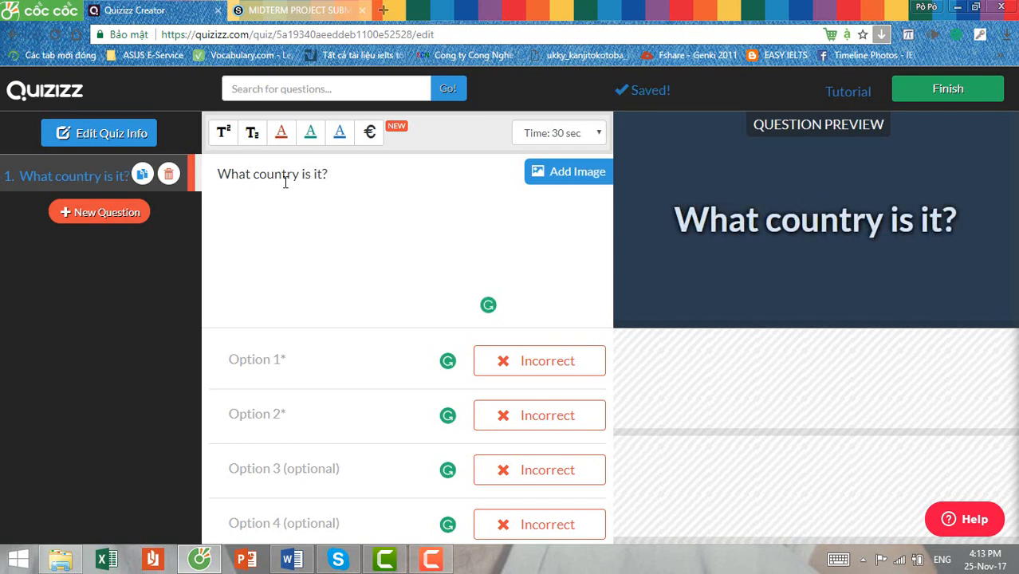
# Step: Add the image 1200px-Flag_of_Japan.svg.png from the computer to question 1
pyautogui.click(564, 174)
pyautogui.click(464, 239)
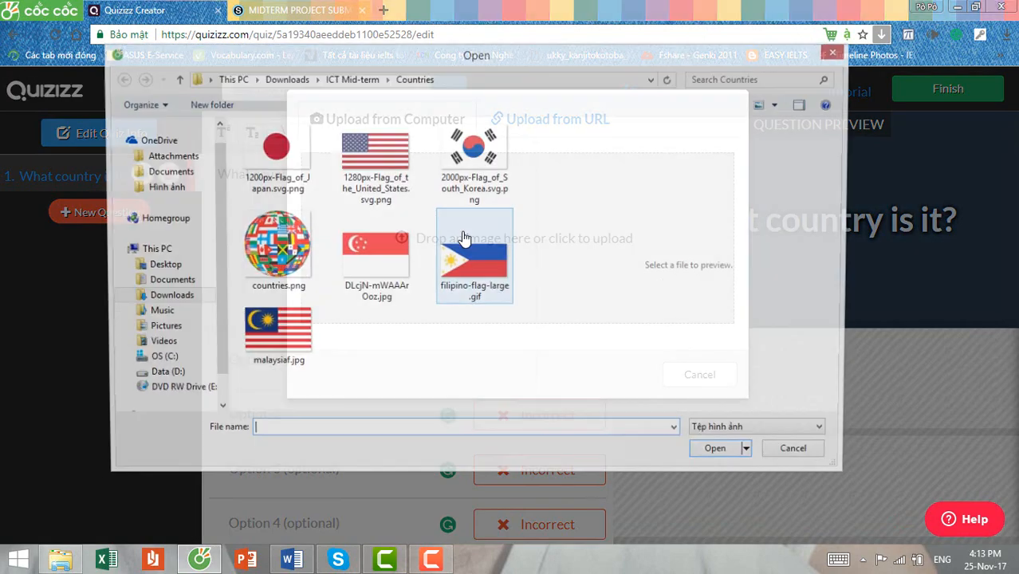
pyautogui.click(278, 157)
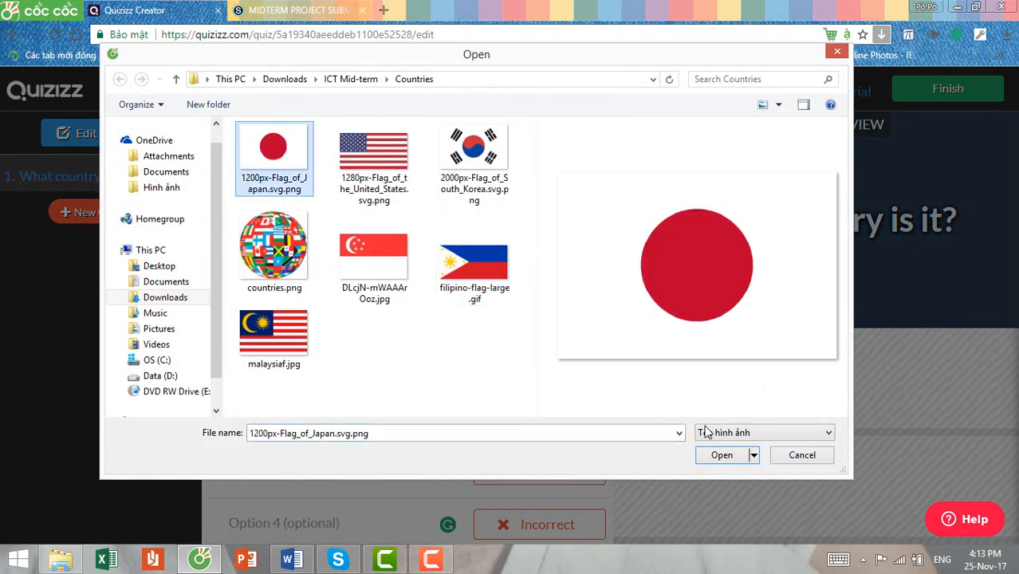
pyautogui.click(720, 454)
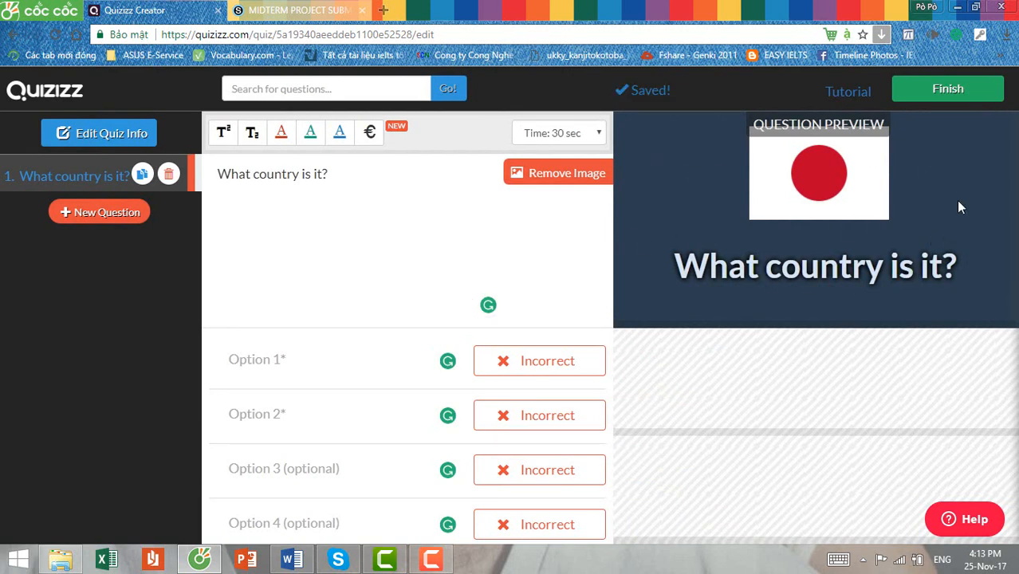
# Step: Enter Japan as the first answer option of question 1
pyautogui.click(259, 361)
pyautogui.click(270, 414)
pyautogui.click(268, 470)
pyautogui.click(305, 362)
pyautogui.write('Jaon')
pyautogui.press('BackSpace')
pyautogui.press('BackSpace')
pyautogui.write('apn')
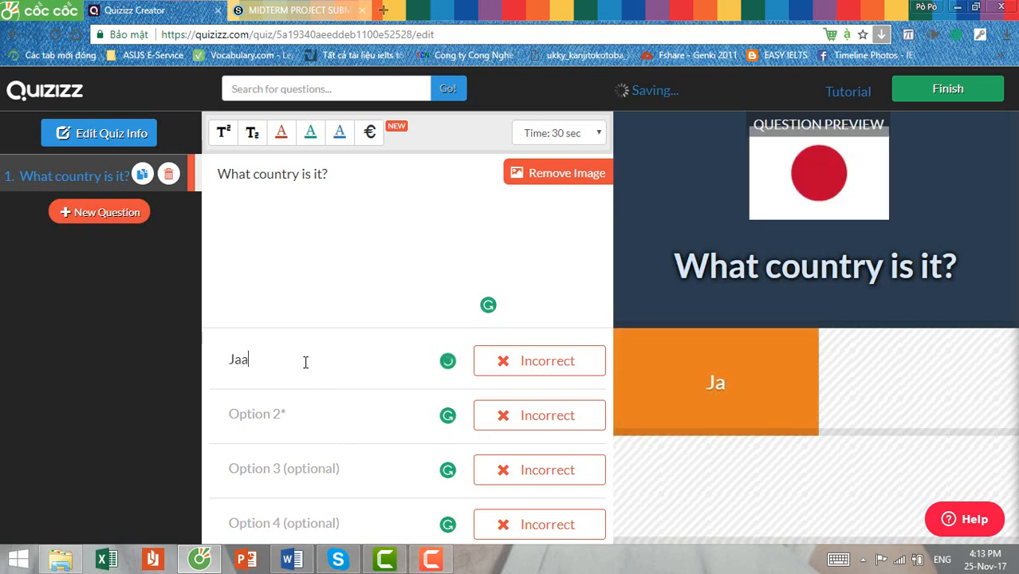
pyautogui.press('BackSpace')
pyautogui.press('BackSpace')
pyautogui.press('BackSpace')
pyautogui.write('pan')
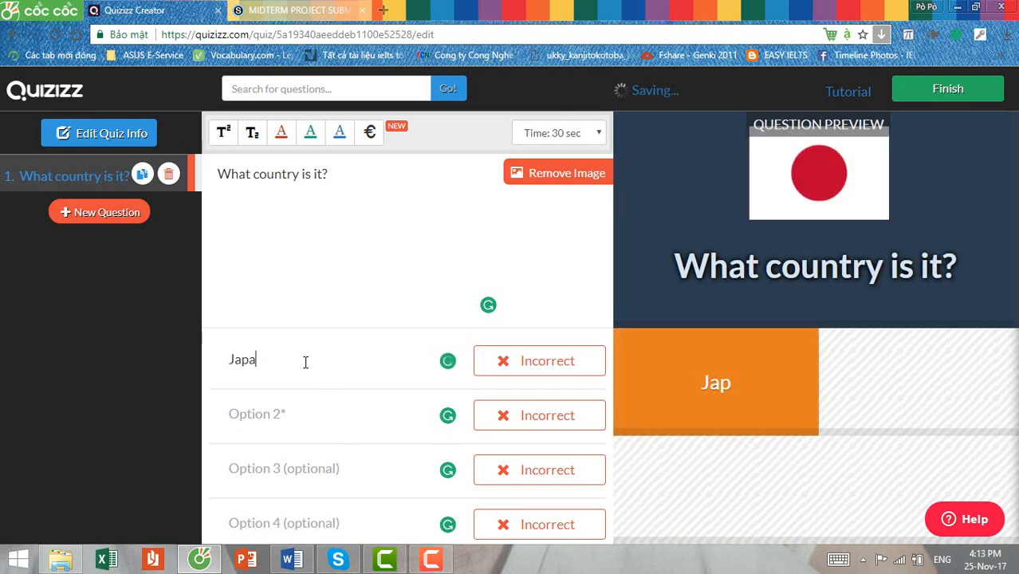
# Step: Fill in answer options 2 to 4 of question 1 with Korea, Vietnam and Laos
pyautogui.press('Tab')
pyautogui.write('Kr')
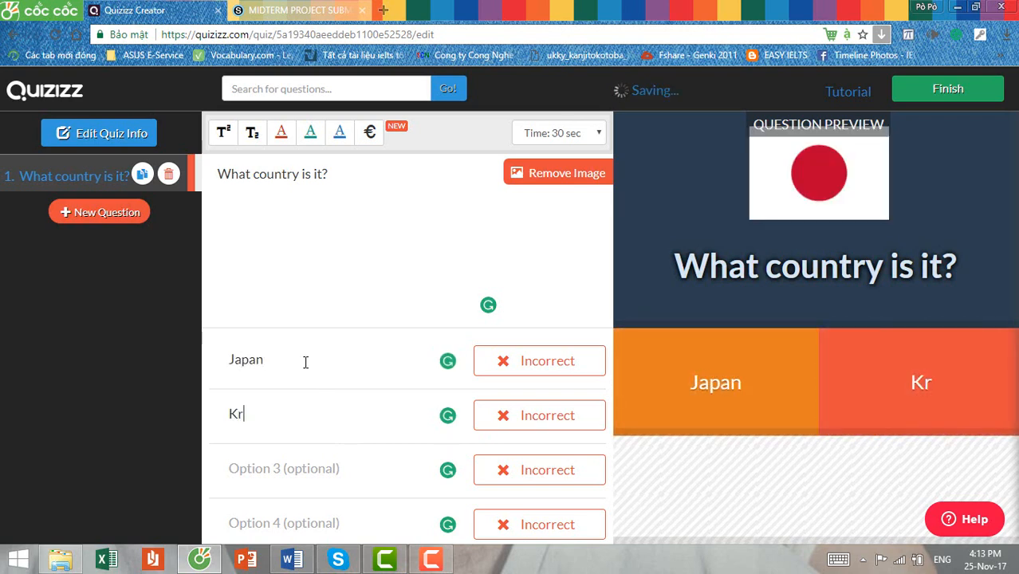
pyautogui.press('BackSpace')
pyautogui.write('orea')
pyautogui.press('Tab')
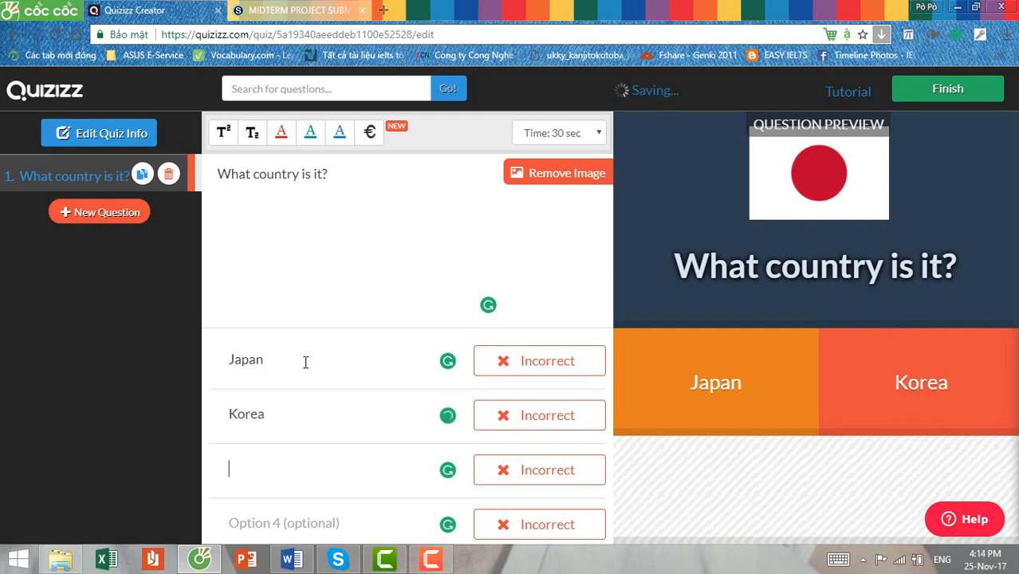
pyautogui.write('Vietnam')
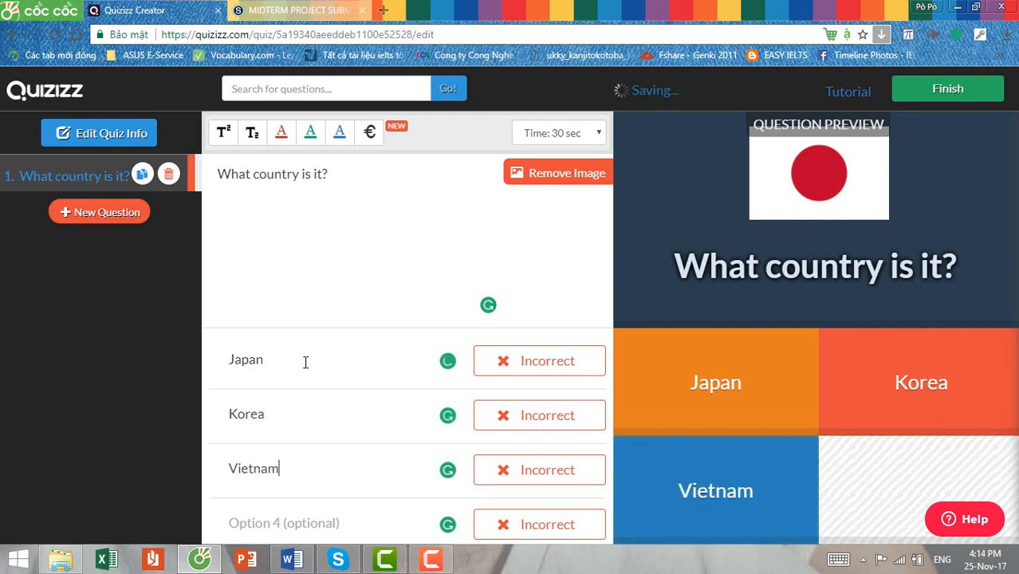
pyautogui.press('Tab')
pyautogui.write('L')
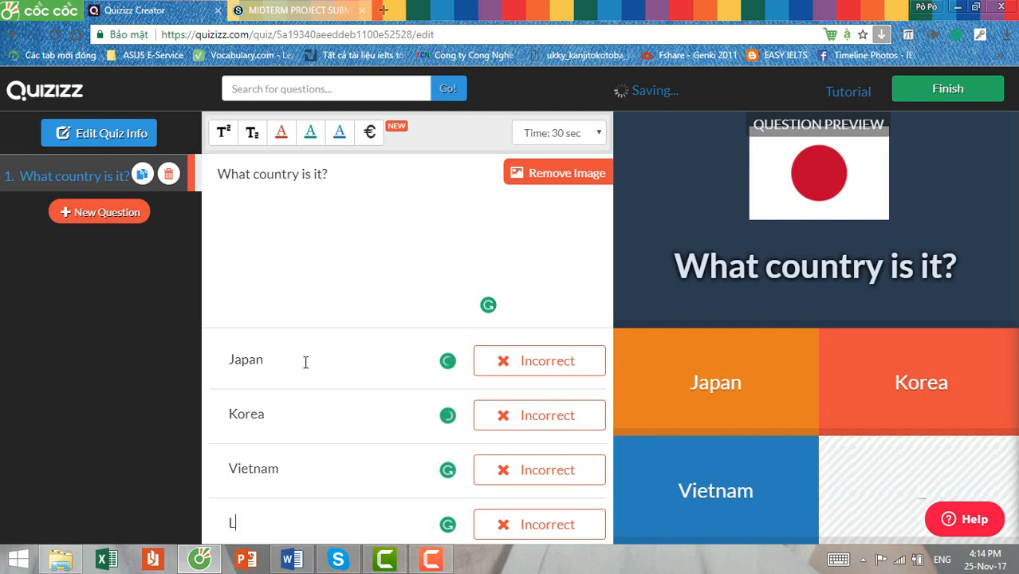
pyautogui.write('aos')
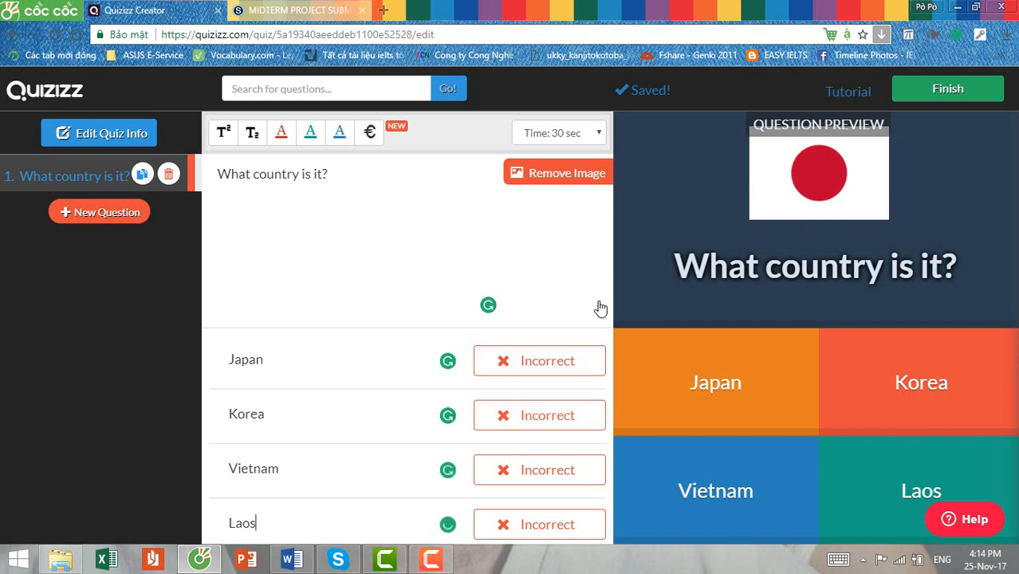
# Step: Mark Japan as the correct answer and set the time limit of question 1 to 10 seconds
pyautogui.click(541, 361)
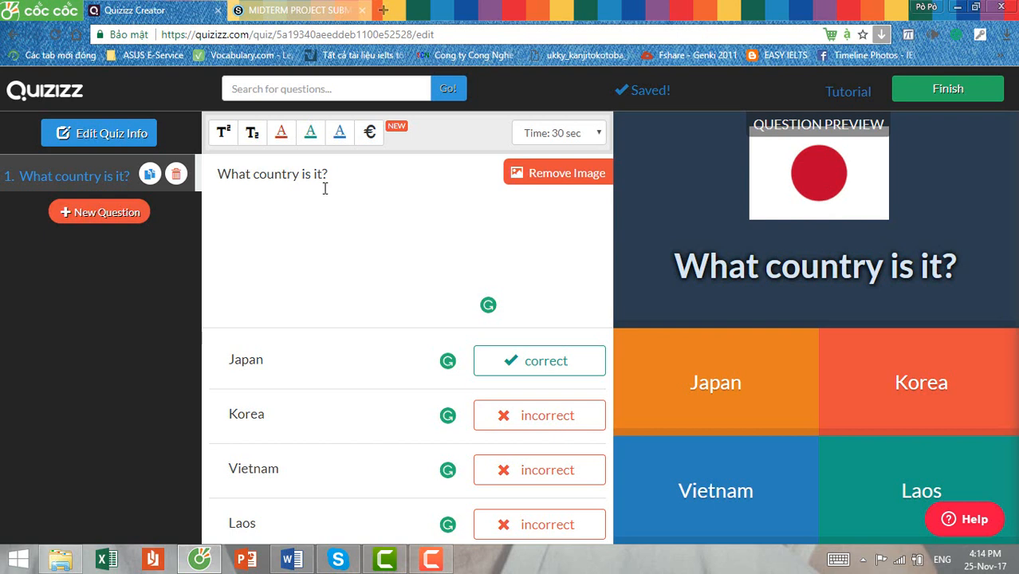
pyautogui.click(555, 132)
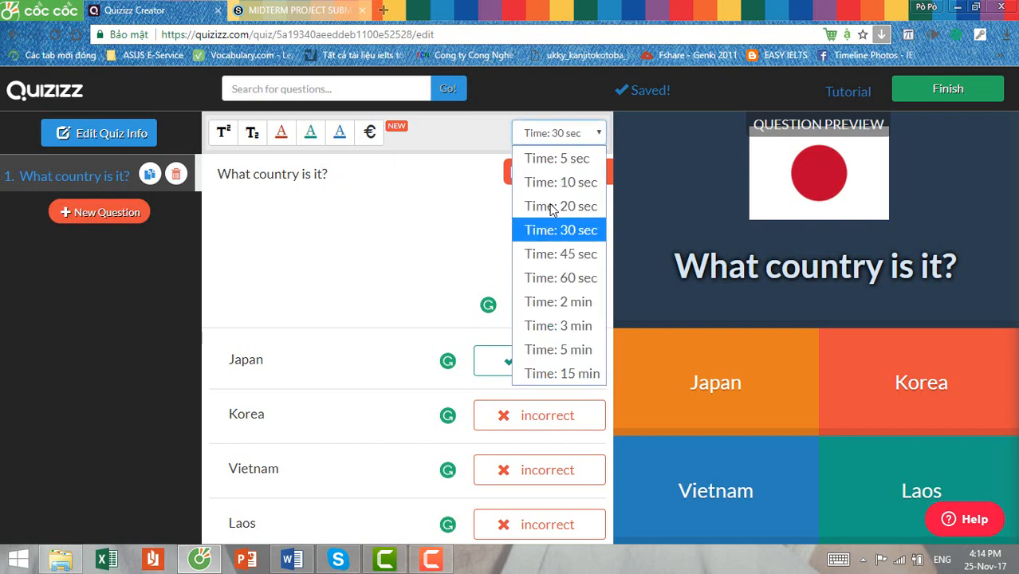
pyautogui.click(560, 182)
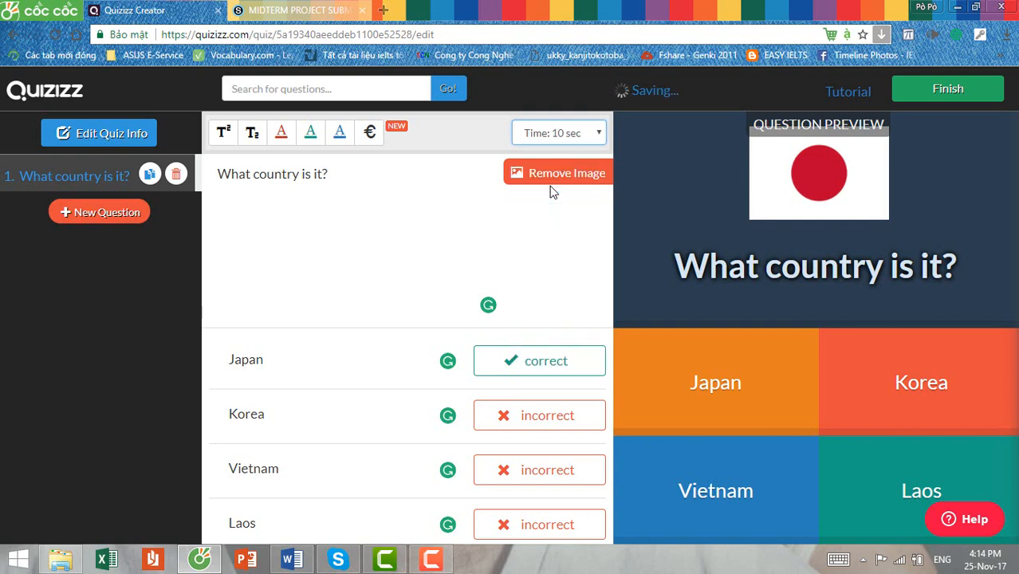
# Step: Add a second question with the text "What country is it?"
pyautogui.click(94, 216)
pyautogui.click(328, 175)
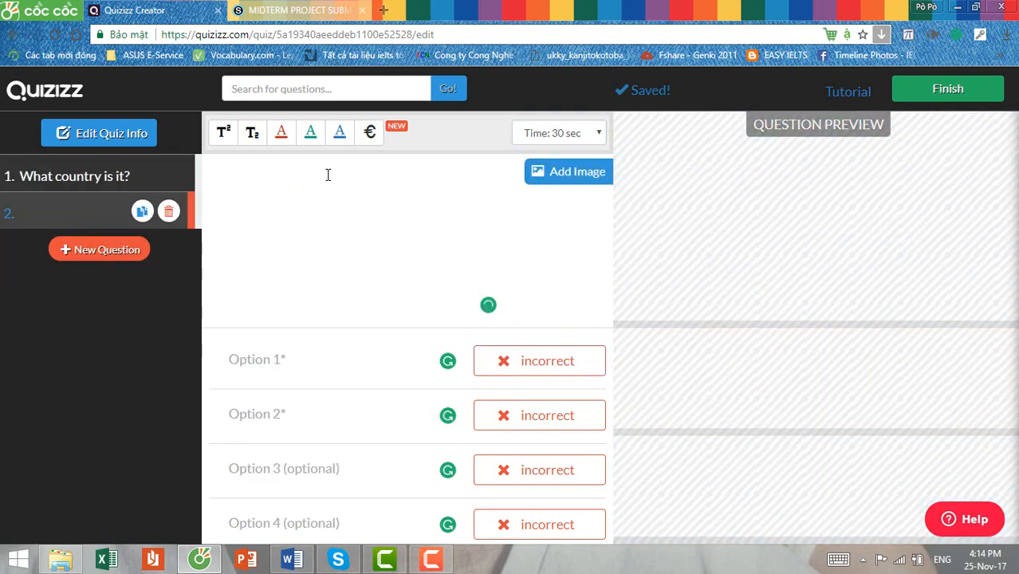
pyautogui.write('What coun')
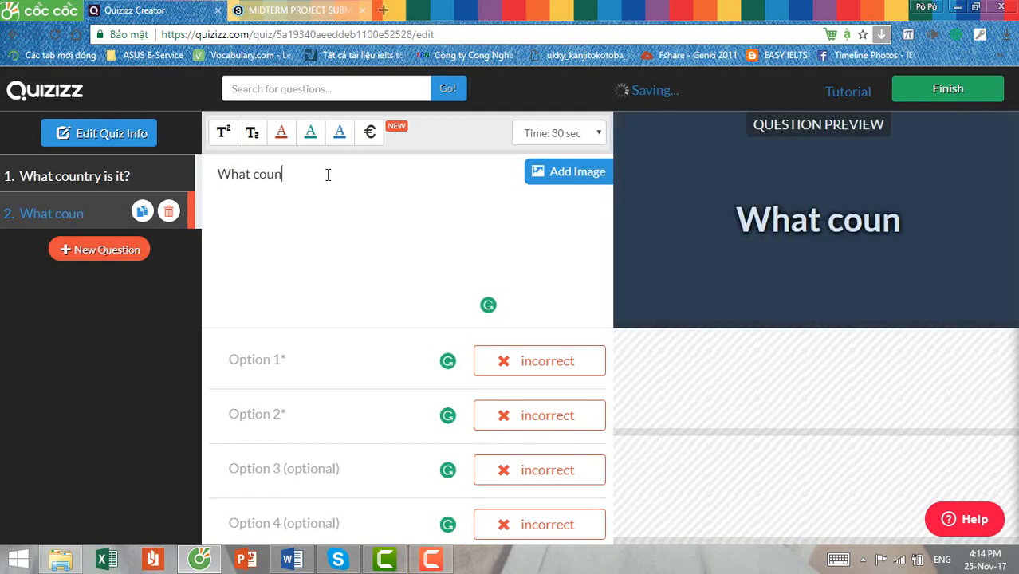
pyautogui.write('try is it')
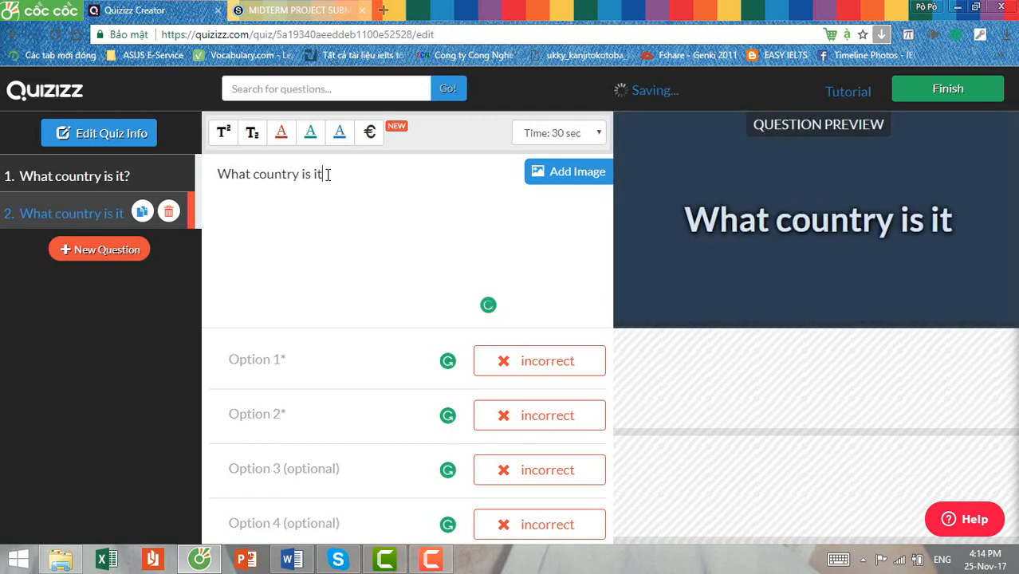
pyautogui.write('?')
# Step: Add the image 2000px-Flag_of_South_Korea.svg.png from the computer to question 2
pyautogui.click(569, 172)
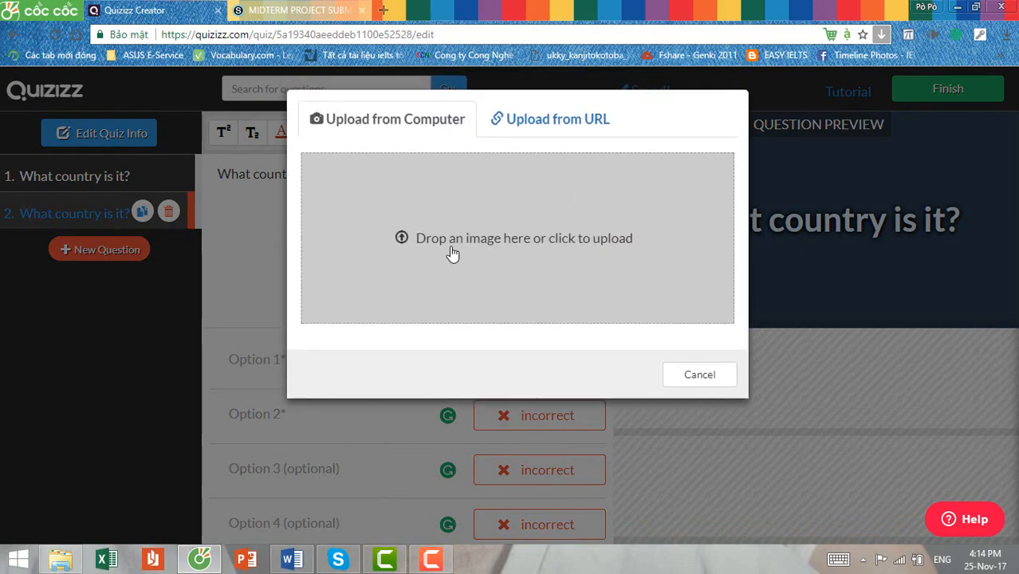
pyautogui.click(452, 253)
pyautogui.click(474, 163)
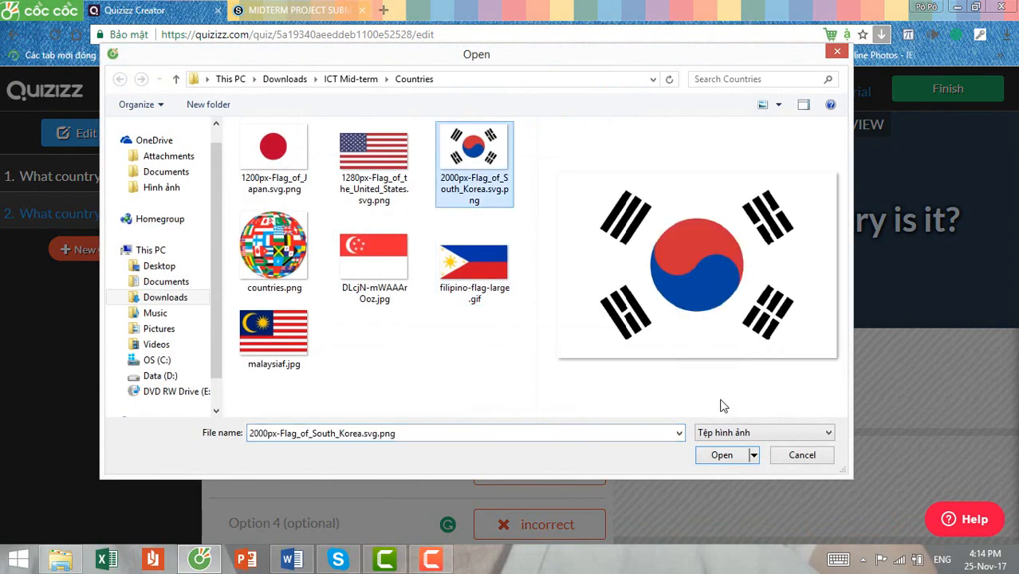
pyautogui.click(721, 454)
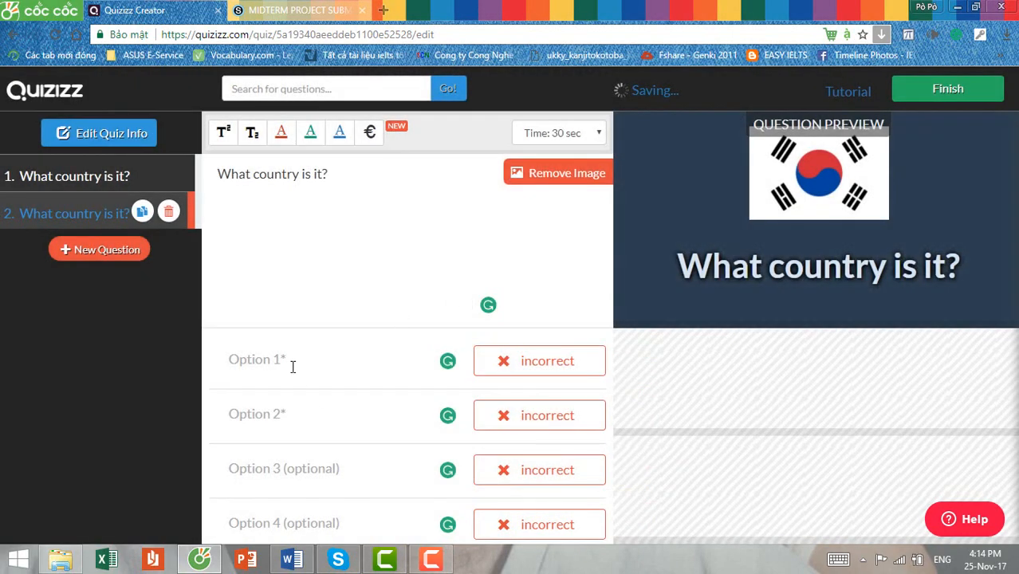
# Step: Fill in answer options 1 and 2 of question 2 with Thailand and Korea
pyautogui.click(293, 366)
pyautogui.write('Jap')
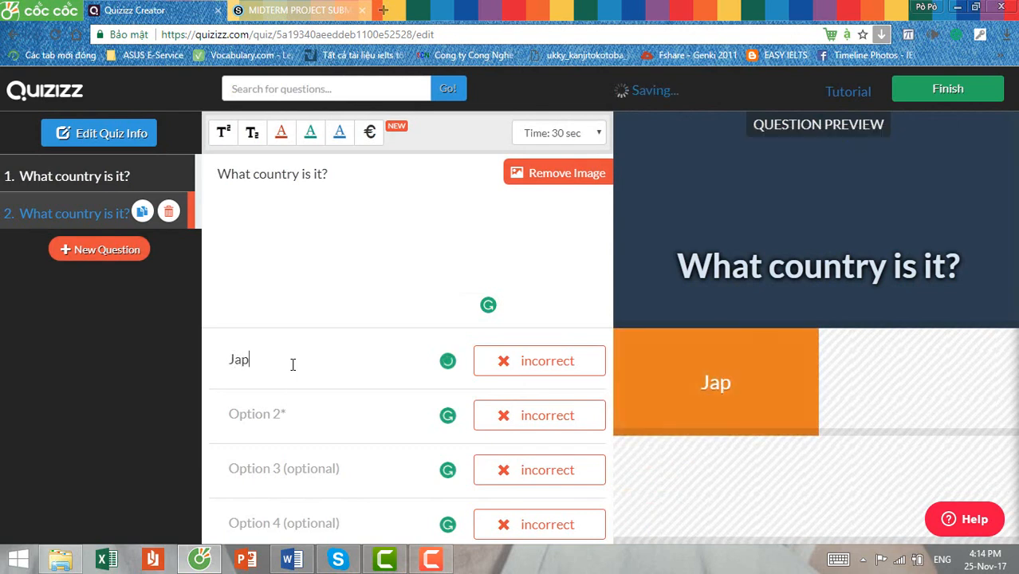
pyautogui.press('BackSpace')
pyautogui.press('BackSpace')
pyautogui.press('BackSpace')
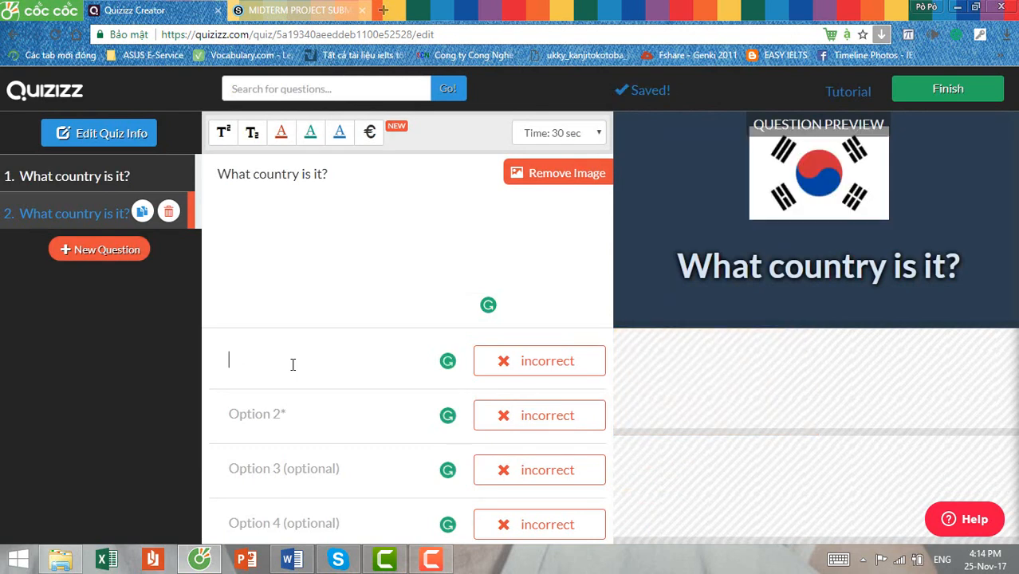
pyautogui.write('Thai')
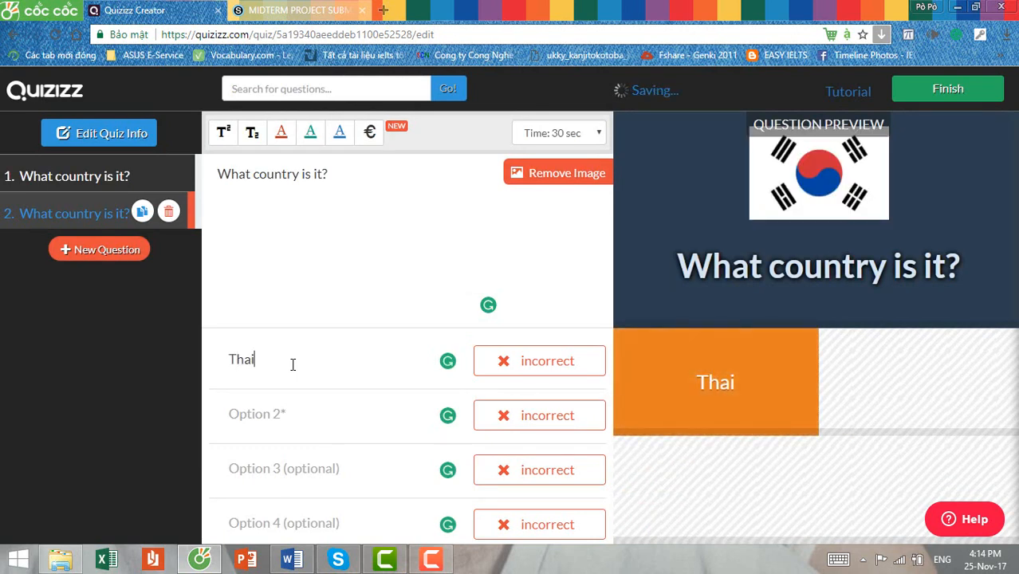
pyautogui.write('ladn')
pyautogui.press('BackSpace')
pyautogui.press('BackSpace')
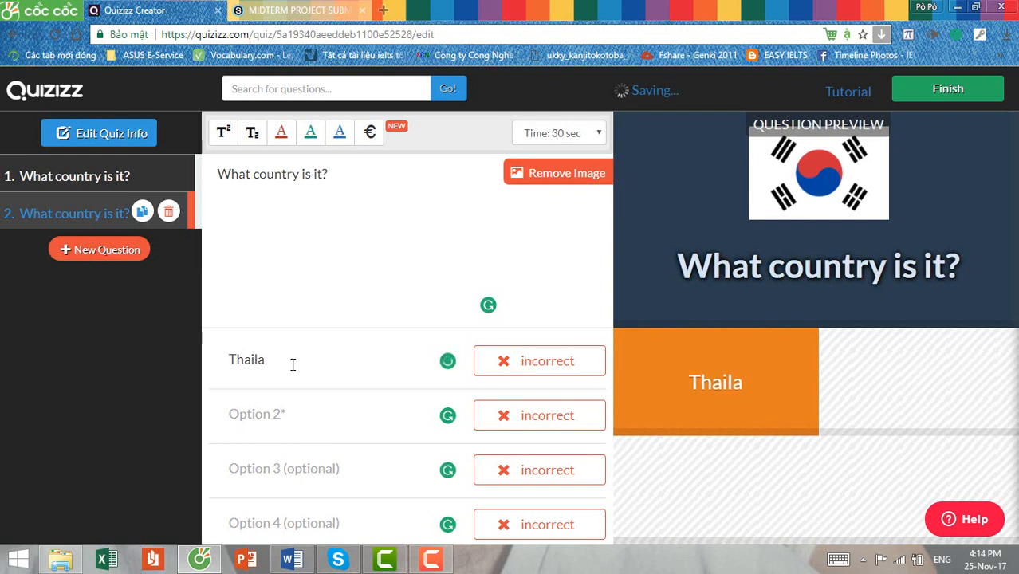
pyautogui.write('nd')
pyautogui.press('Tab')
pyautogui.write('Korea')
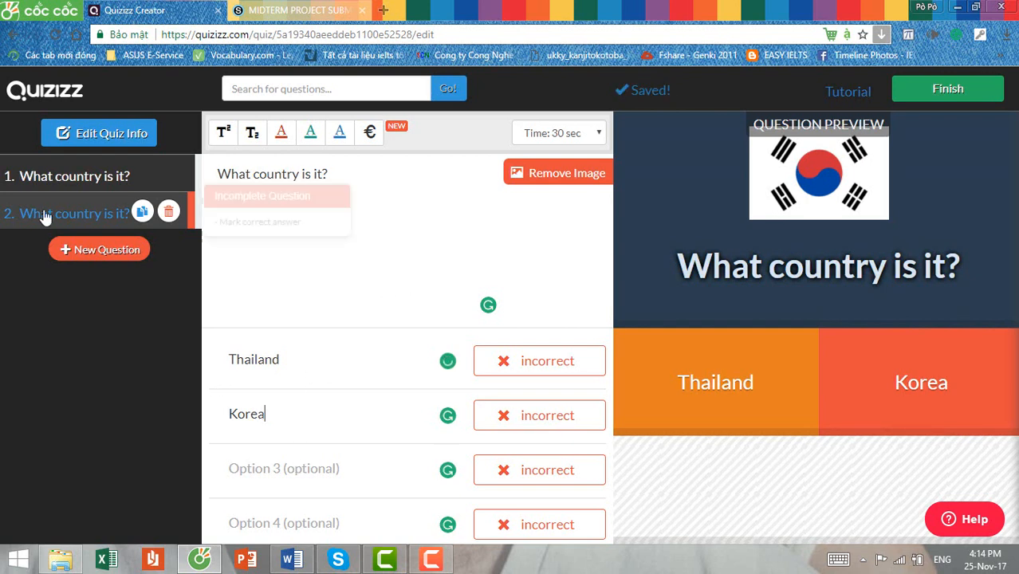
pyautogui.click(290, 407)
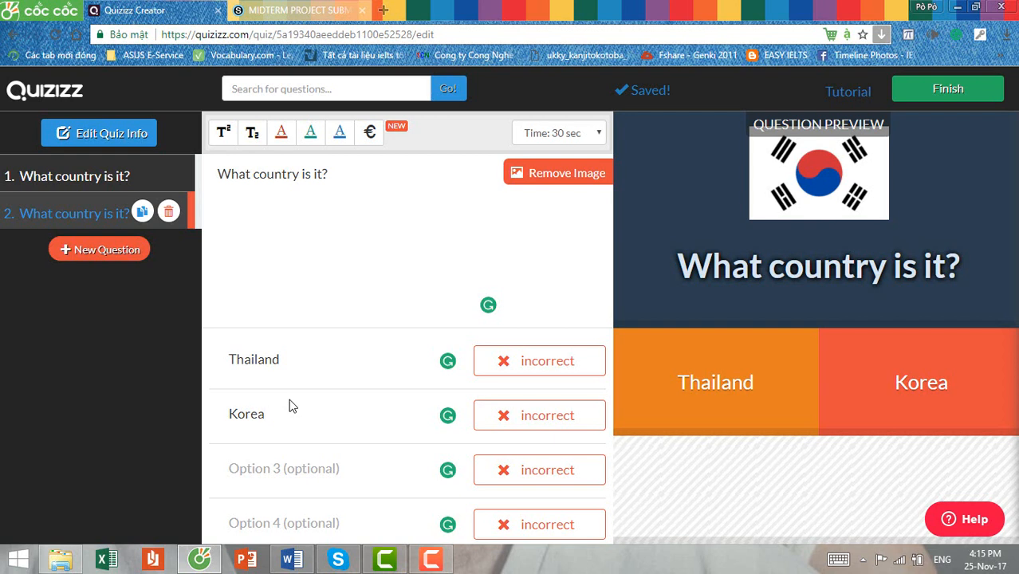
pyautogui.click(244, 477)
pyautogui.click(255, 524)
pyautogui.click(260, 470)
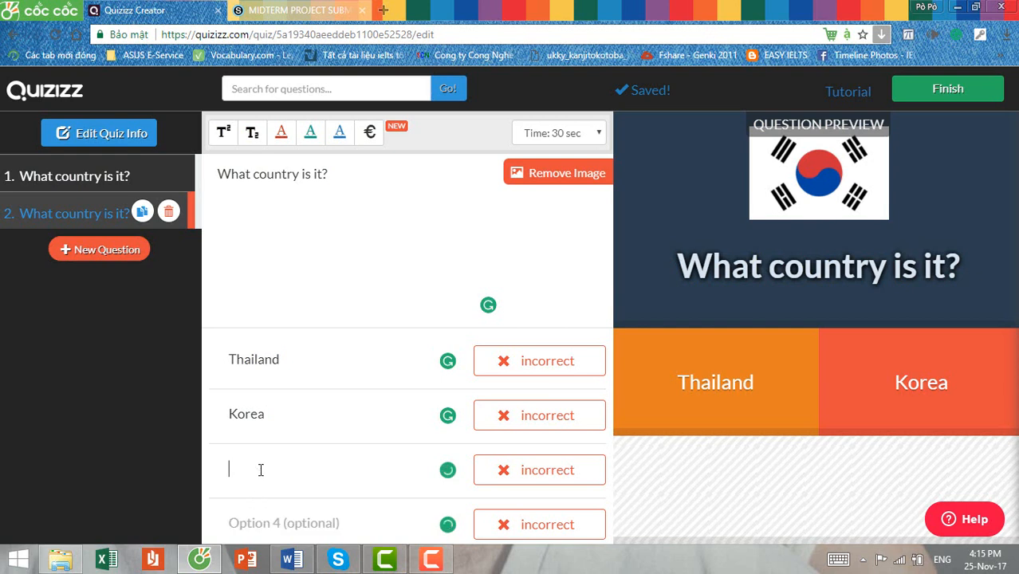
pyautogui.click(250, 534)
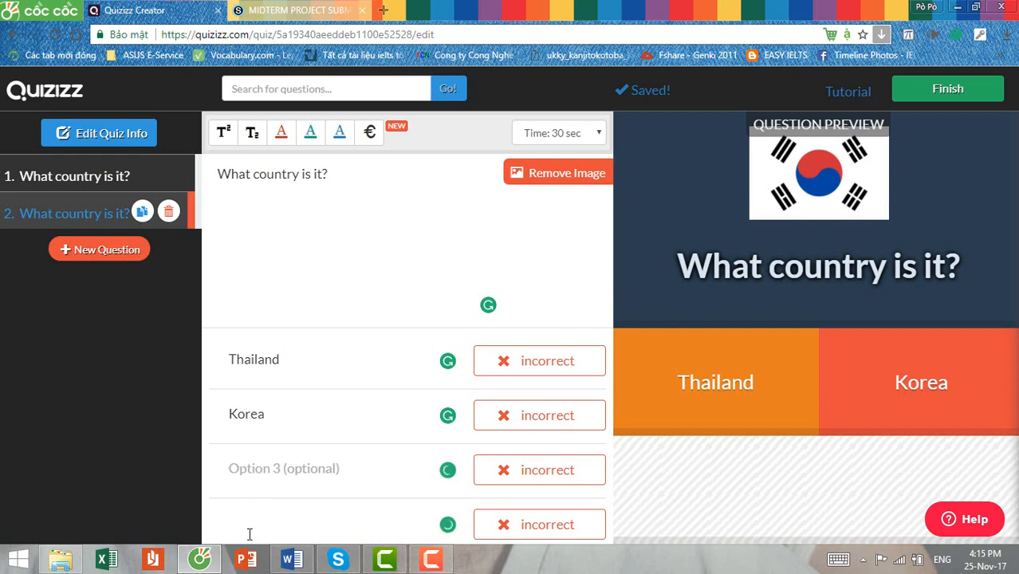
# Step: Fill in answer options 3 and 4 of question 2 with Malaysia and Vietnam
pyautogui.click(271, 473)
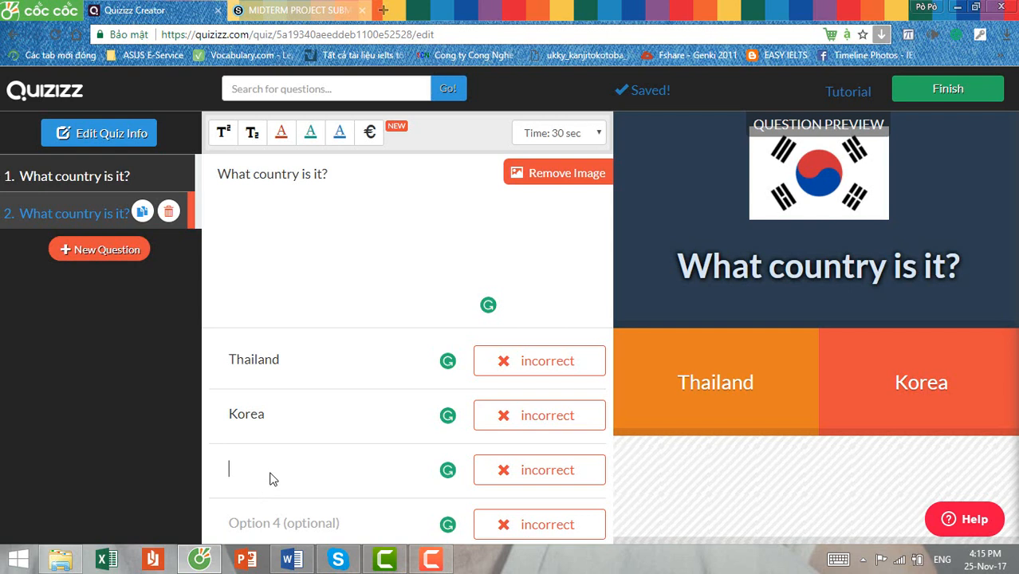
pyautogui.write('Mayl')
pyautogui.press('BackSpace')
pyautogui.press('BackSpace')
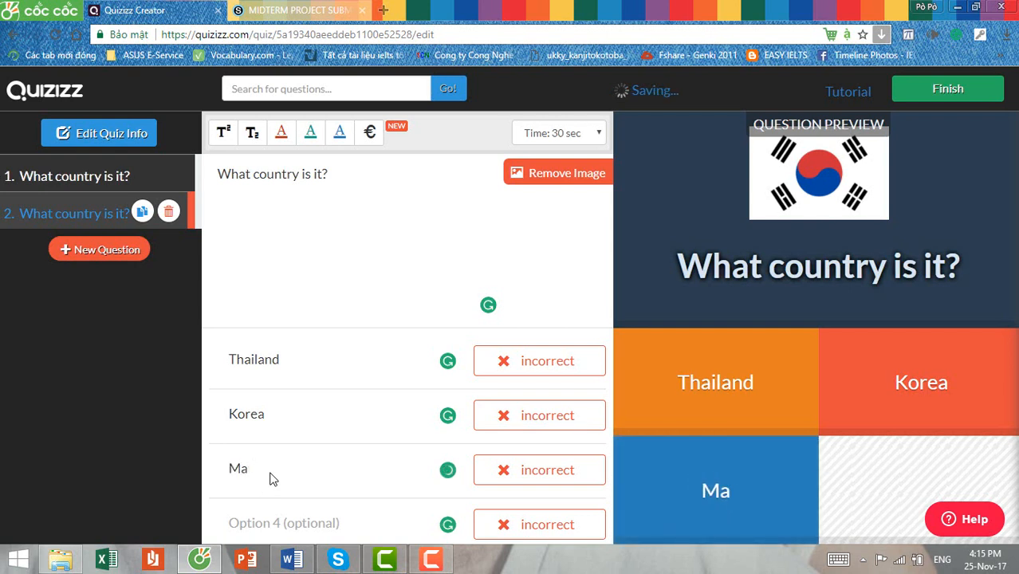
pyautogui.write('laysia')
pyautogui.press('Tab')
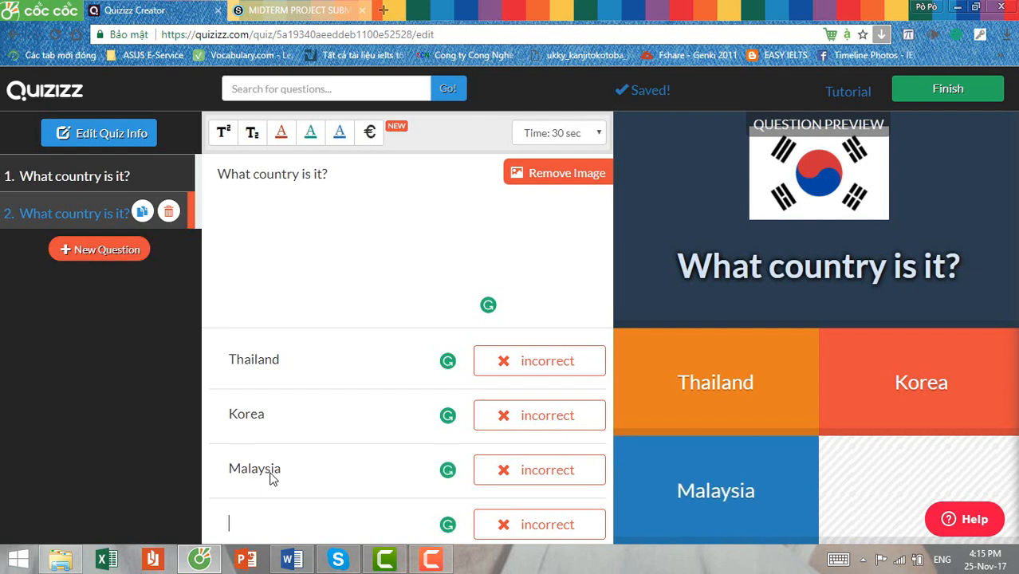
pyautogui.write('Vietnam')
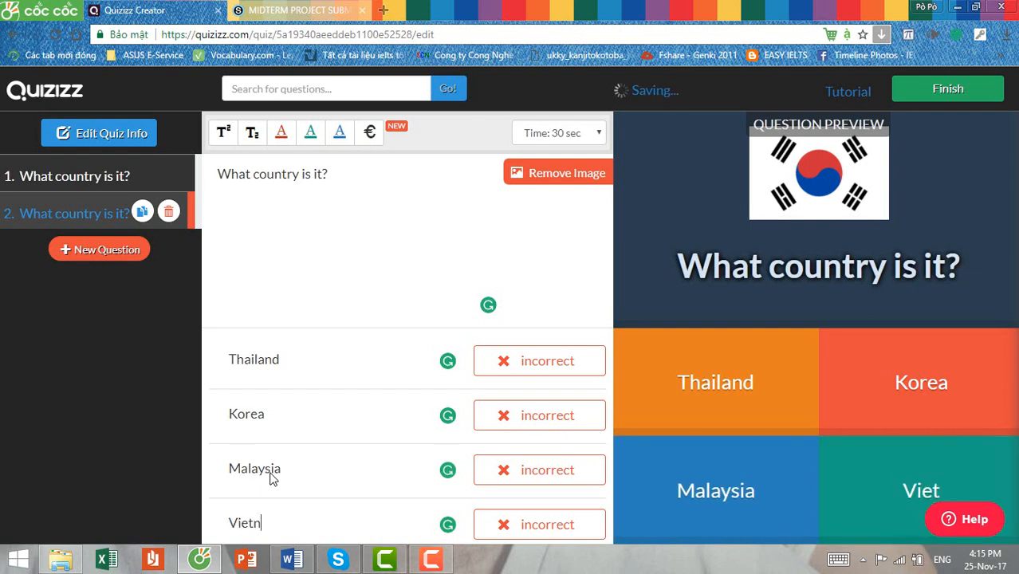
# Step: Mark Korea as the correct answer and set the time limit of question 2 to 10 seconds
pyautogui.click(514, 416)
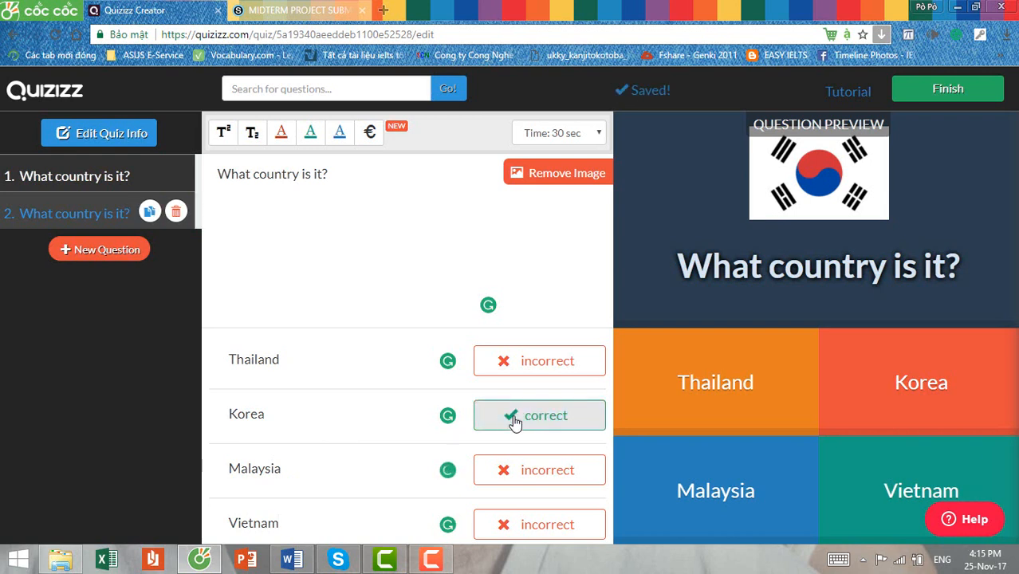
pyautogui.click(560, 142)
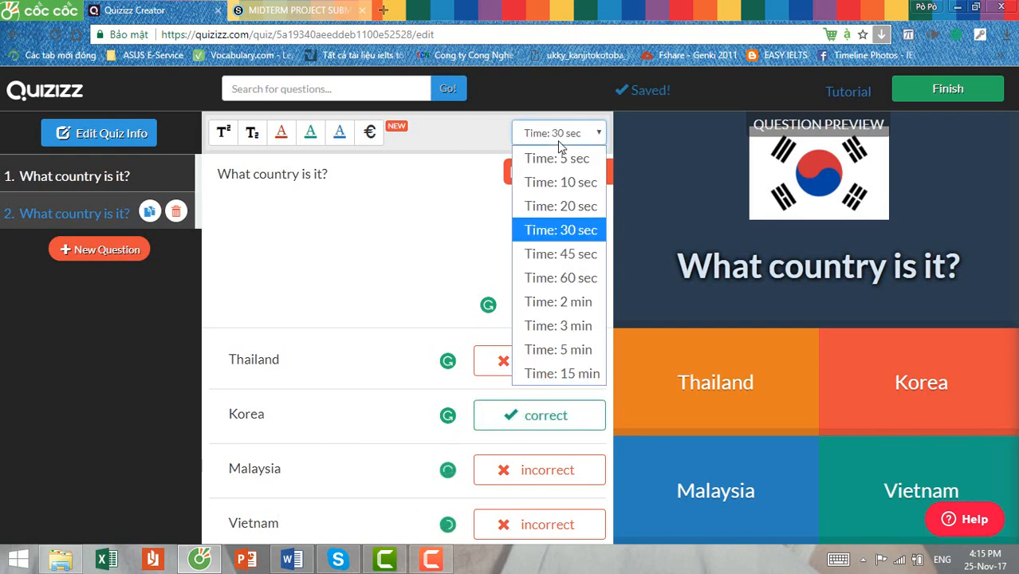
pyautogui.click(558, 181)
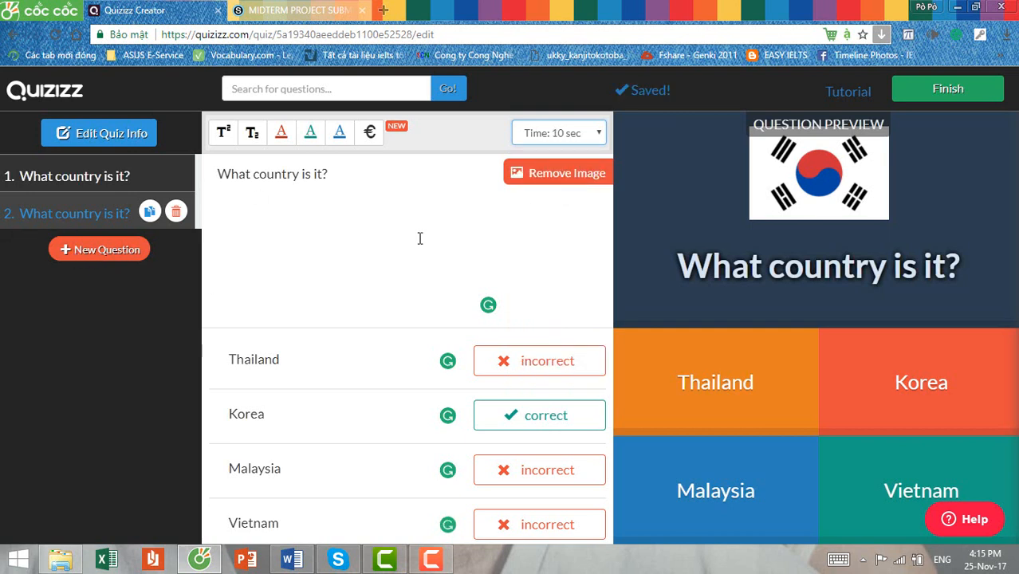
# Step: Add a blank third question and look back at questions 2 and 1
pyautogui.click(92, 252)
pyautogui.click(90, 210)
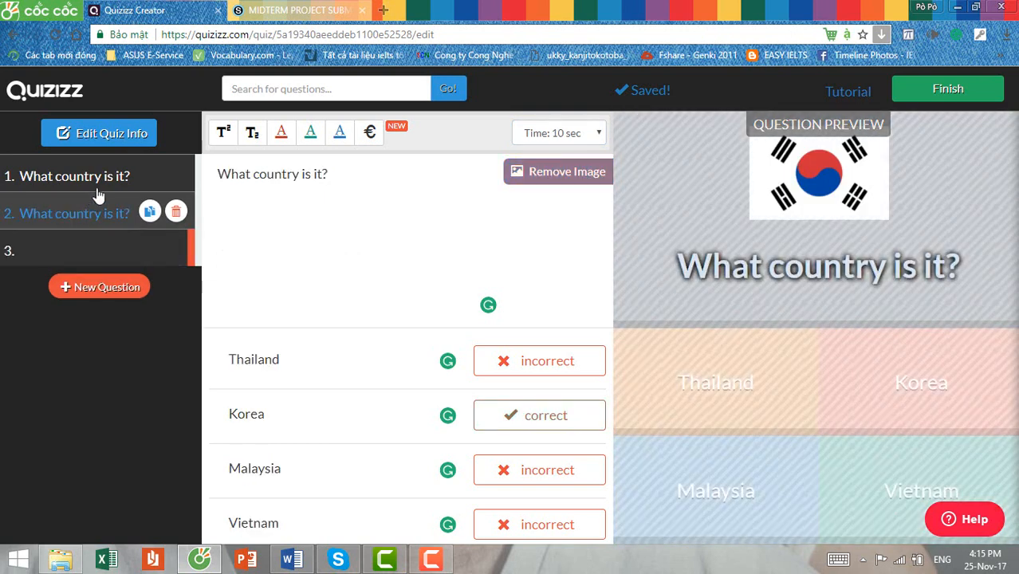
pyautogui.click(102, 169)
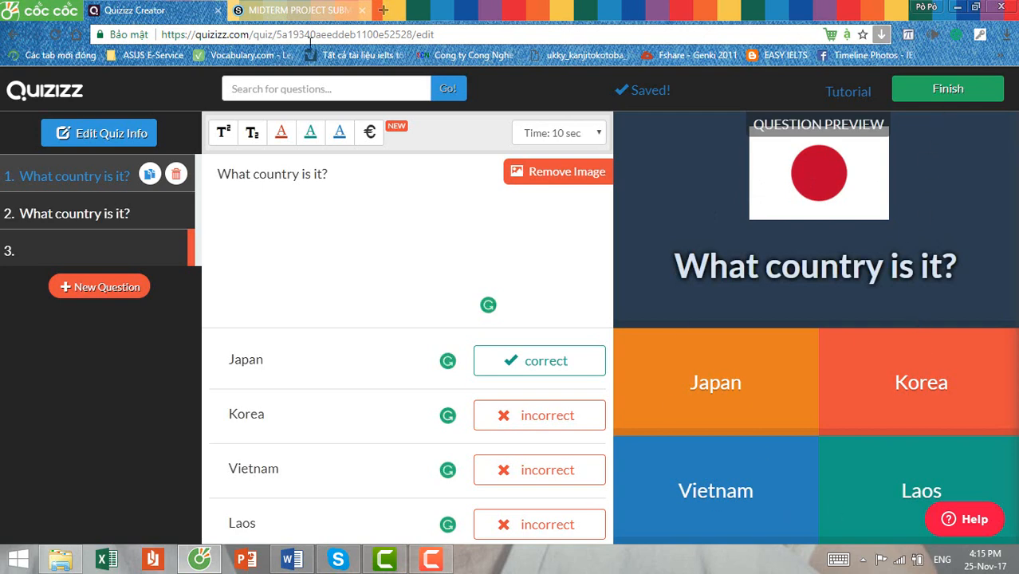
# Step: Try to finish the quiz with question 3 left blank and dismiss the dialog
pyautogui.click(949, 89)
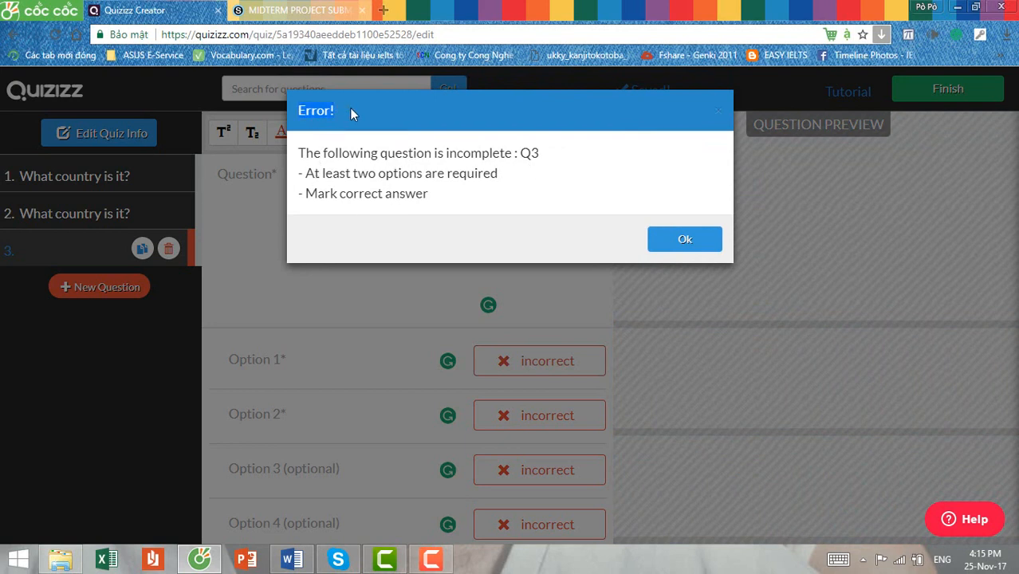
pyautogui.moveTo(307, 152); pyautogui.dragTo(525, 155)
pyautogui.click(684, 240)
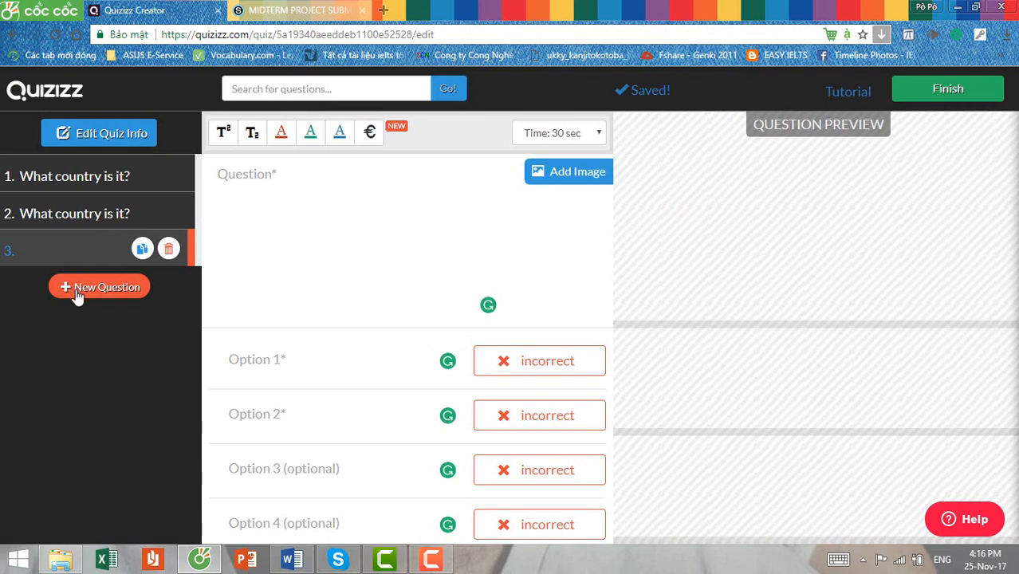
pyautogui.click(481, 198)
pyautogui.click(361, 517)
pyautogui.click(364, 467)
pyautogui.click(354, 415)
pyautogui.click(344, 353)
pyautogui.click(286, 501)
# Step: Enter "What country is it?" as the text of question 3
pyautogui.click(354, 202)
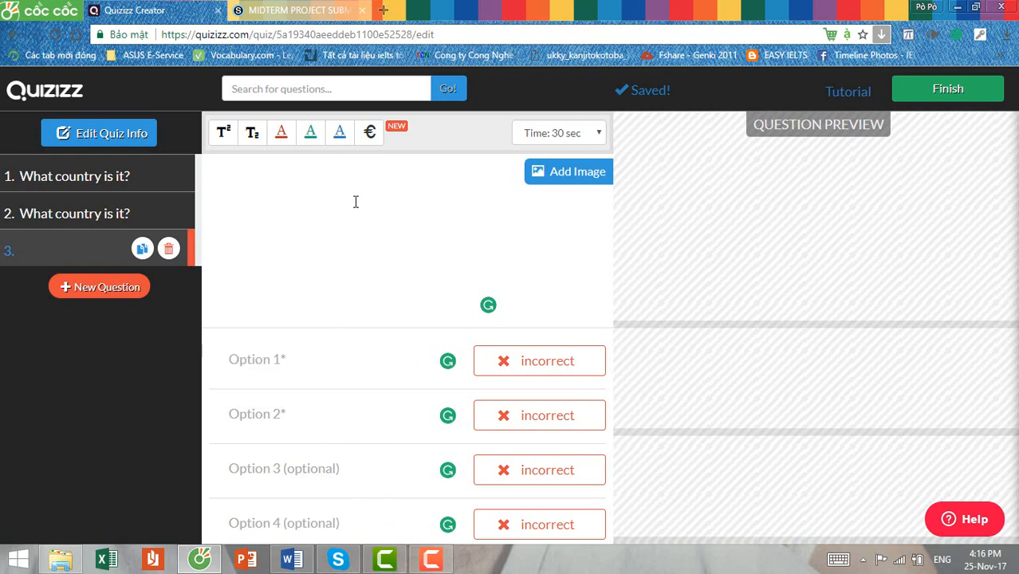
pyautogui.write('Wa')
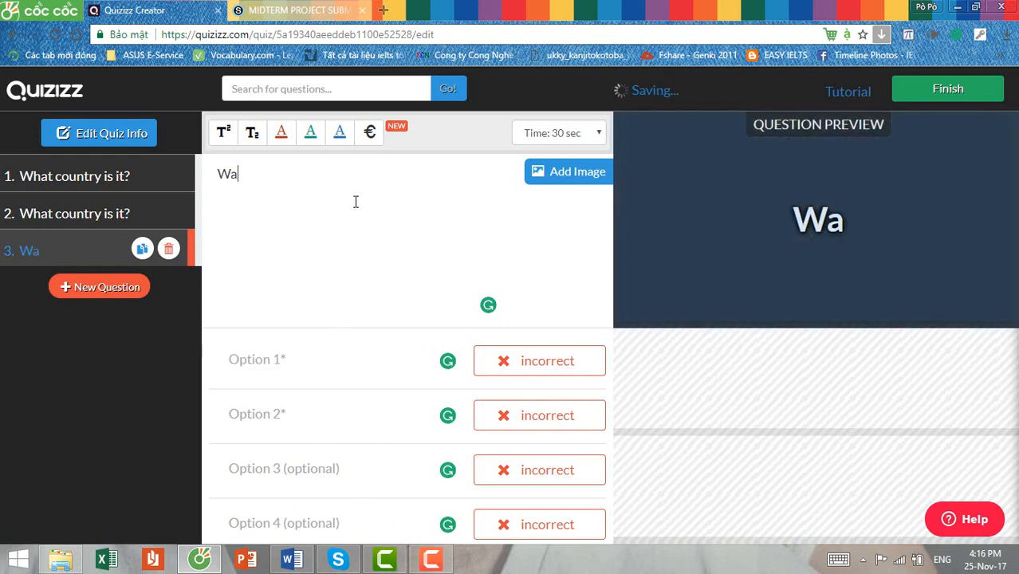
pyautogui.press('BackSpace')
pyautogui.write('hat count')
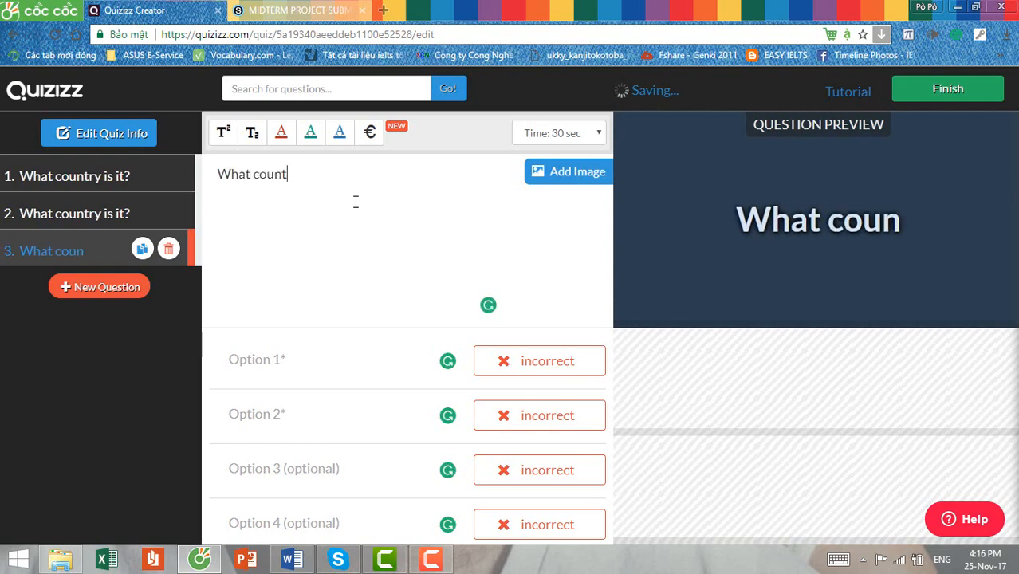
pyautogui.write('ry is it?')
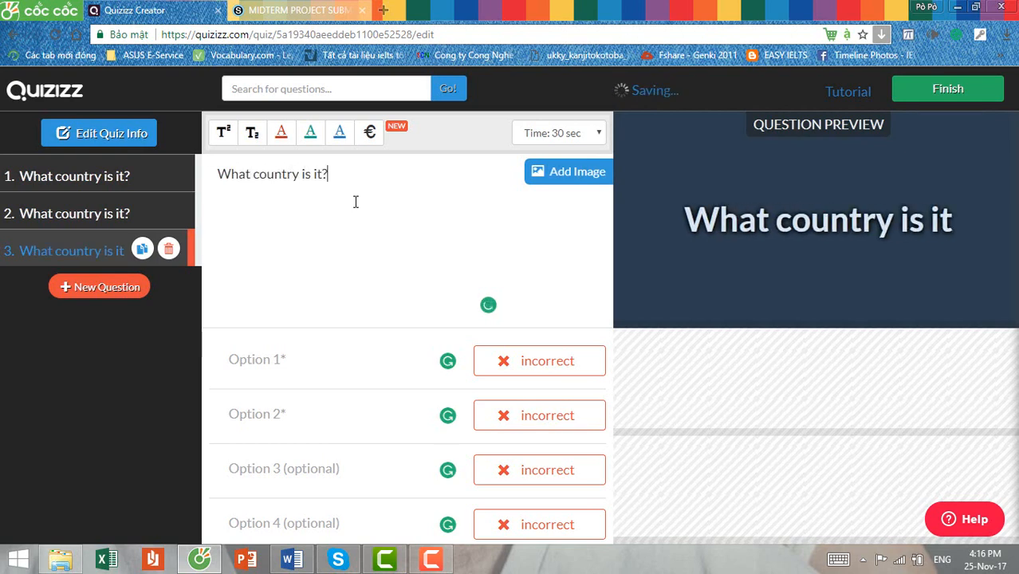
# Step: Add the image 1280px-Flag_of_the_United_States.svg.png from the computer to question 3
pyautogui.click(554, 180)
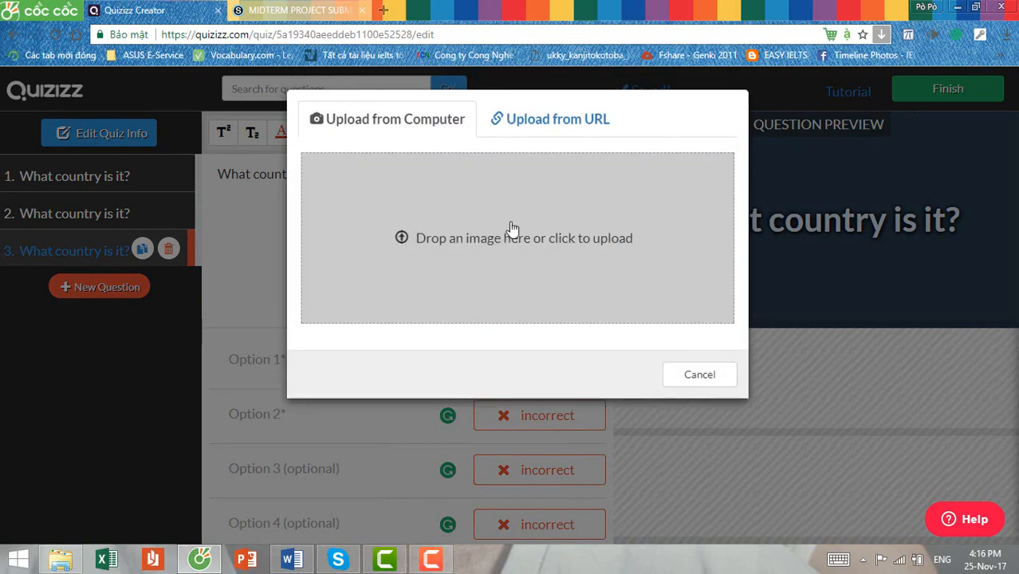
pyautogui.click(512, 228)
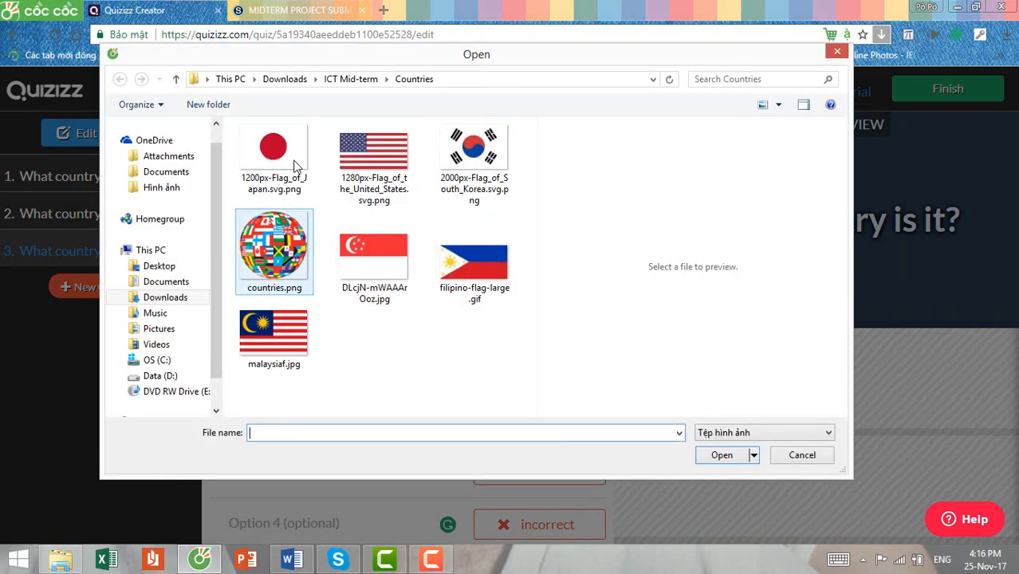
pyautogui.click(373, 160)
pyautogui.click(720, 456)
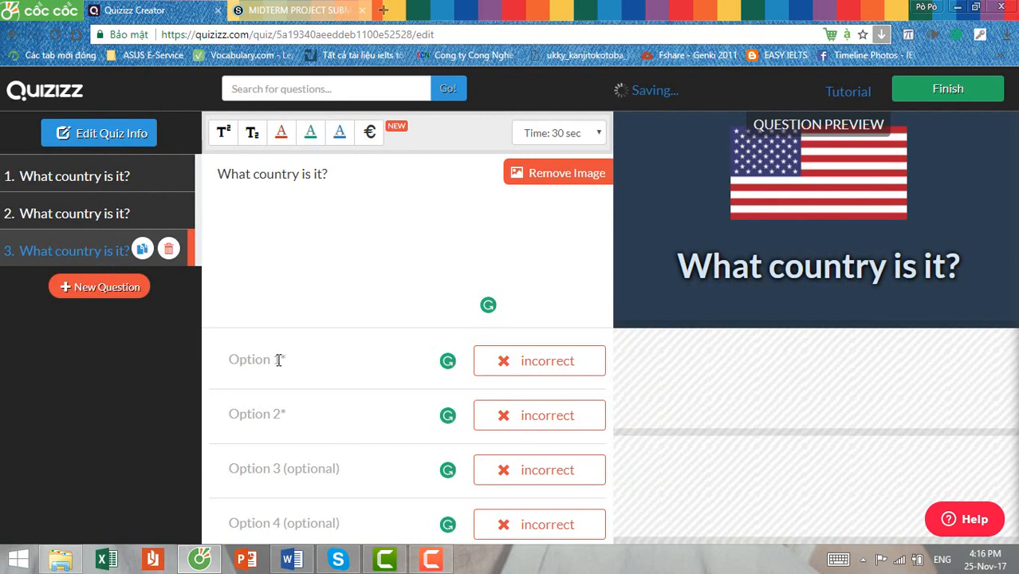
# Step: Enter England, America, Vietnam and Malaysia as the answer options of question 3 and mark America as correct
pyautogui.click(270, 363)
pyautogui.write('England')
pyautogui.press('Tab')
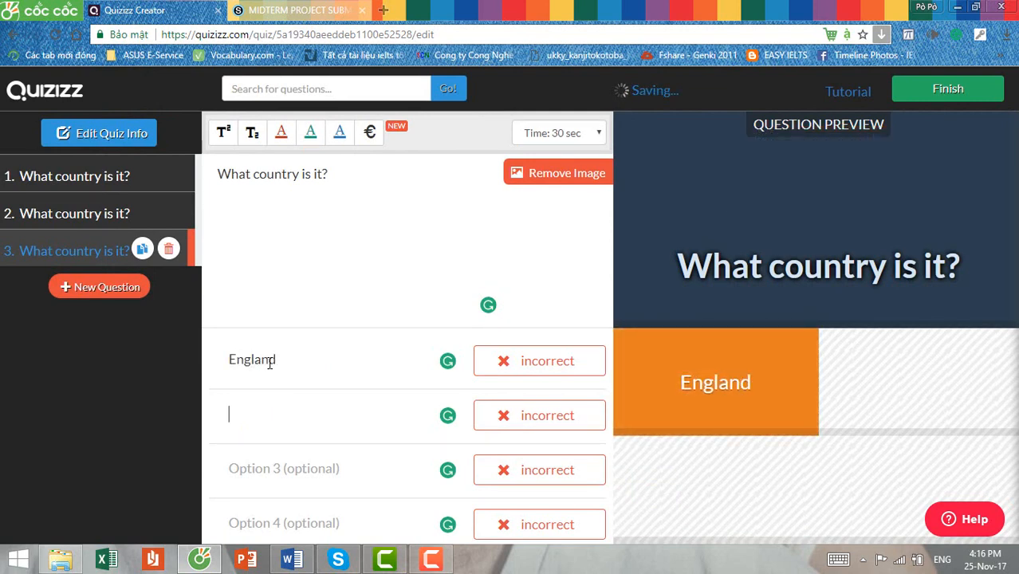
pyautogui.write('Americ')
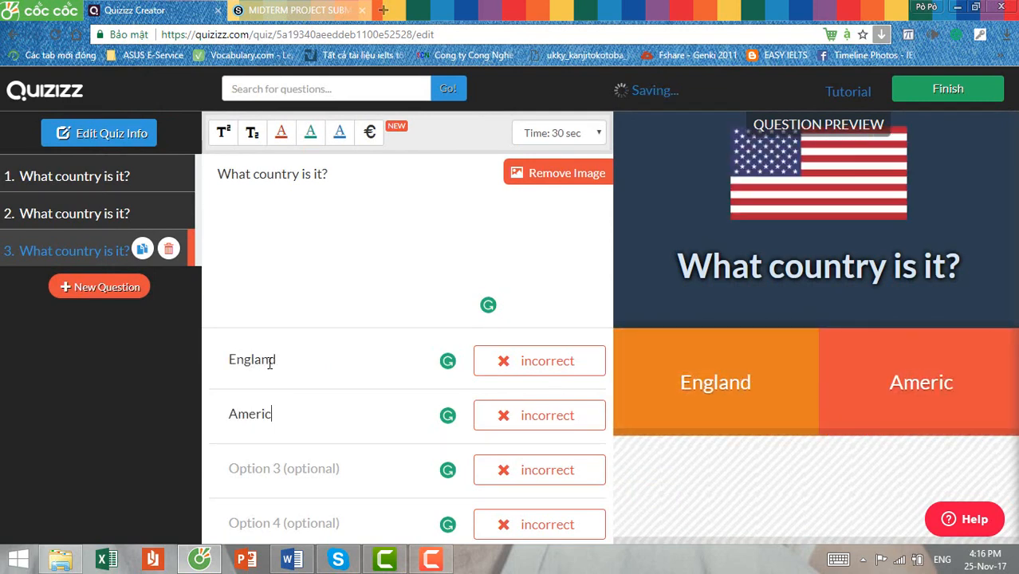
pyautogui.write('a')
pyautogui.press('Tab')
pyautogui.write('Vietn')
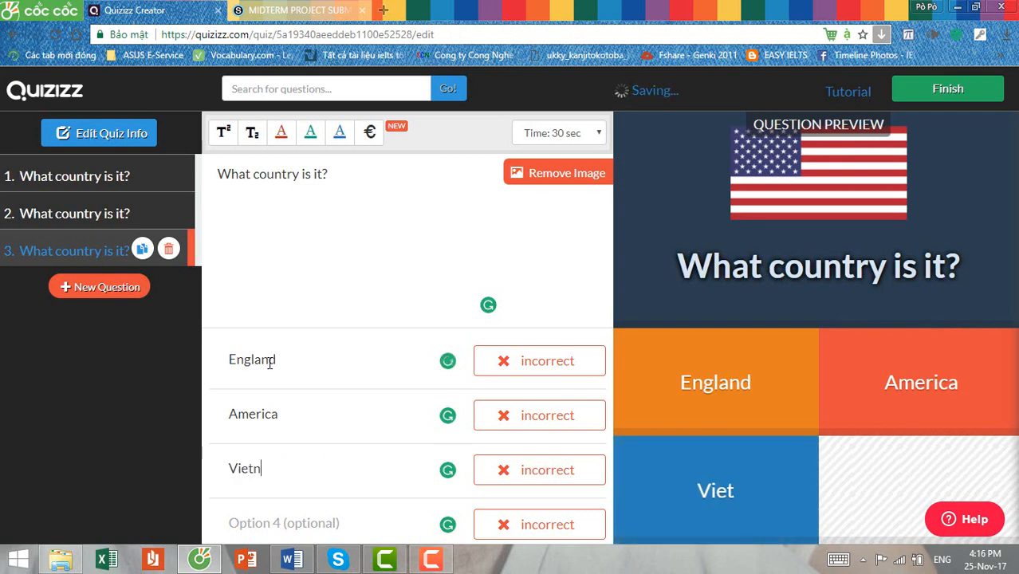
pyautogui.write('am')
pyautogui.press('Tab')
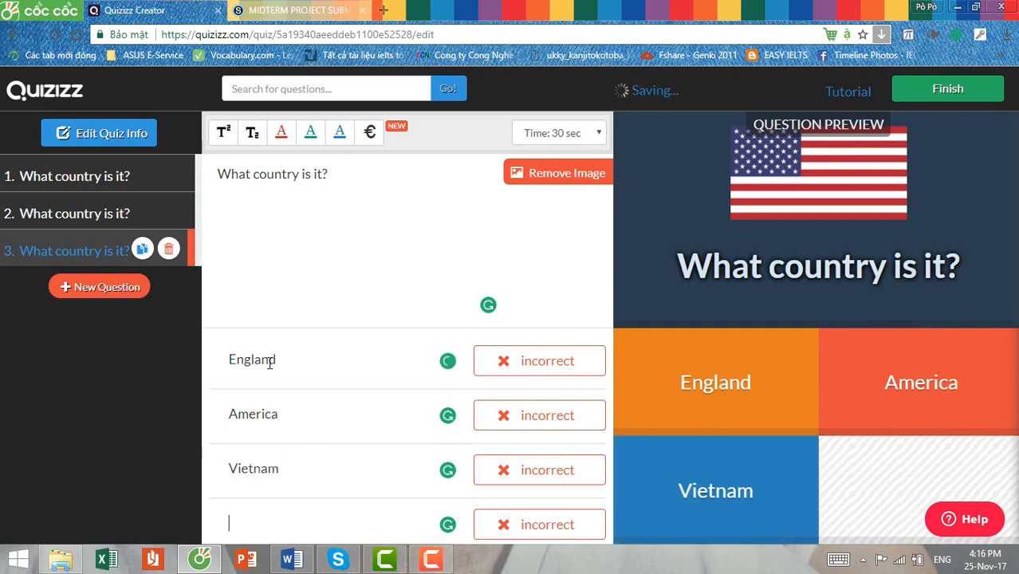
pyautogui.write('Malaysia')
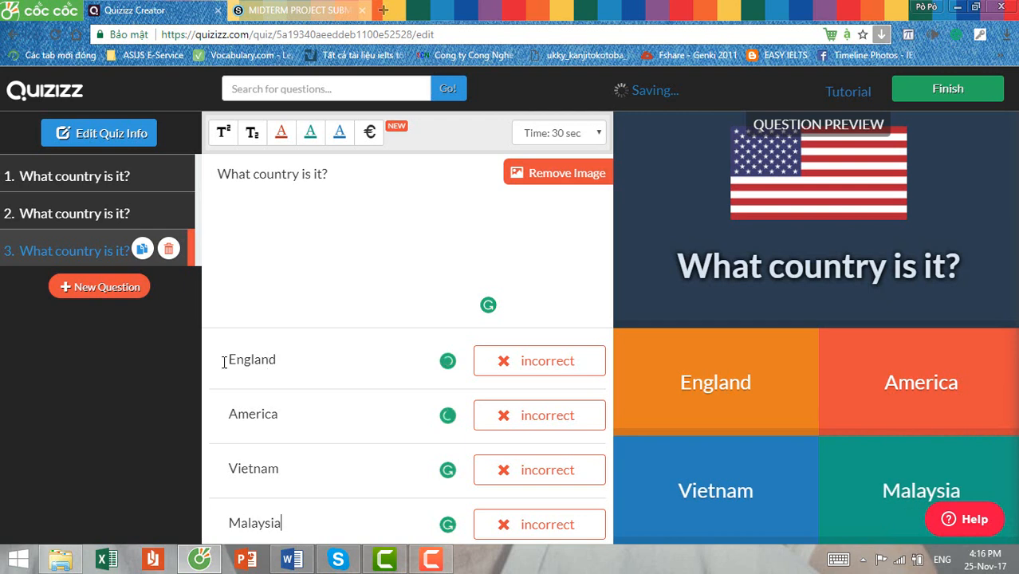
pyautogui.click(535, 426)
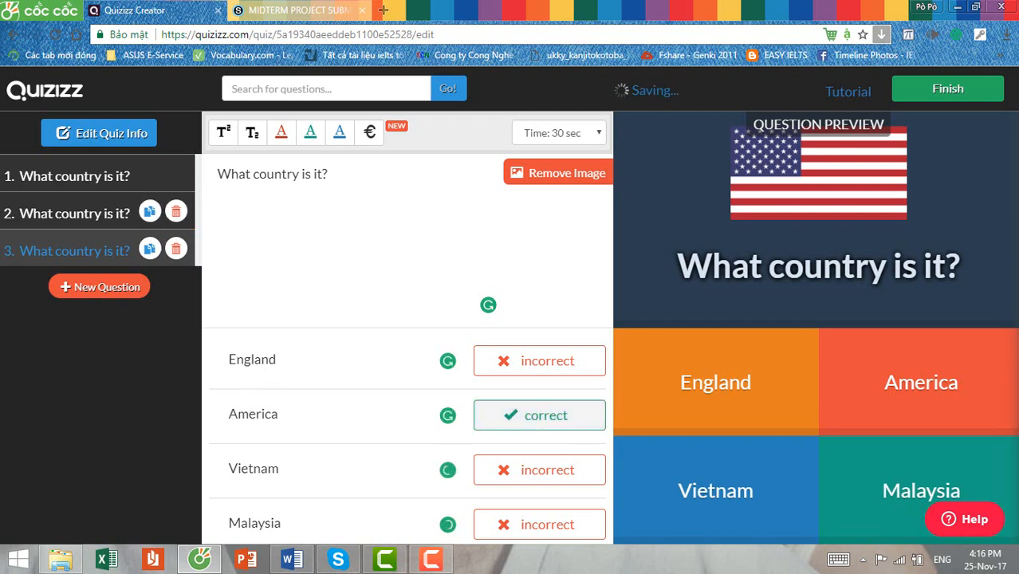
# Step: Finish editing the questions and set the quiz's grade range to 5 to 12
pyautogui.click(955, 93)
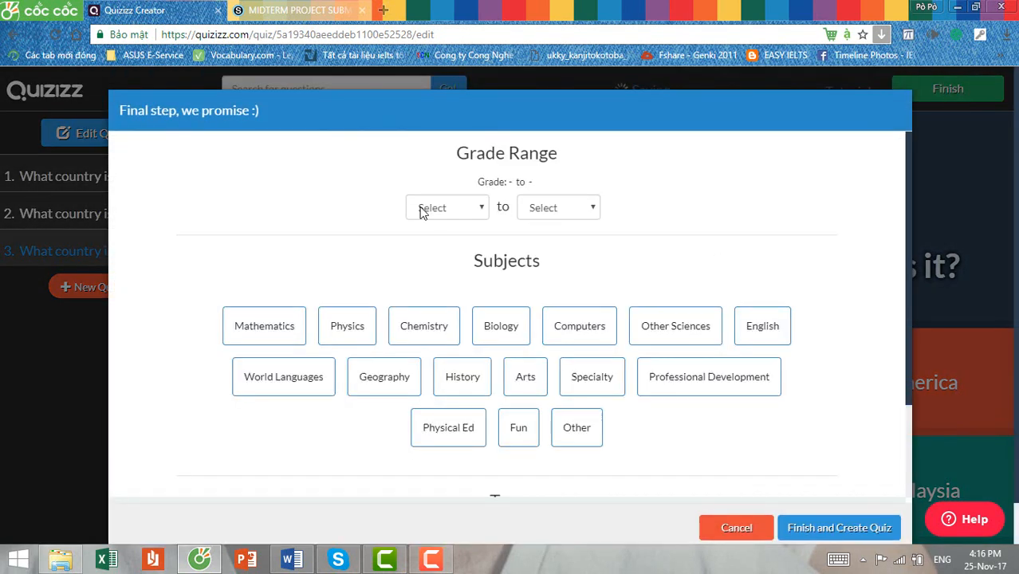
pyautogui.moveTo(461, 154); pyautogui.dragTo(571, 159)
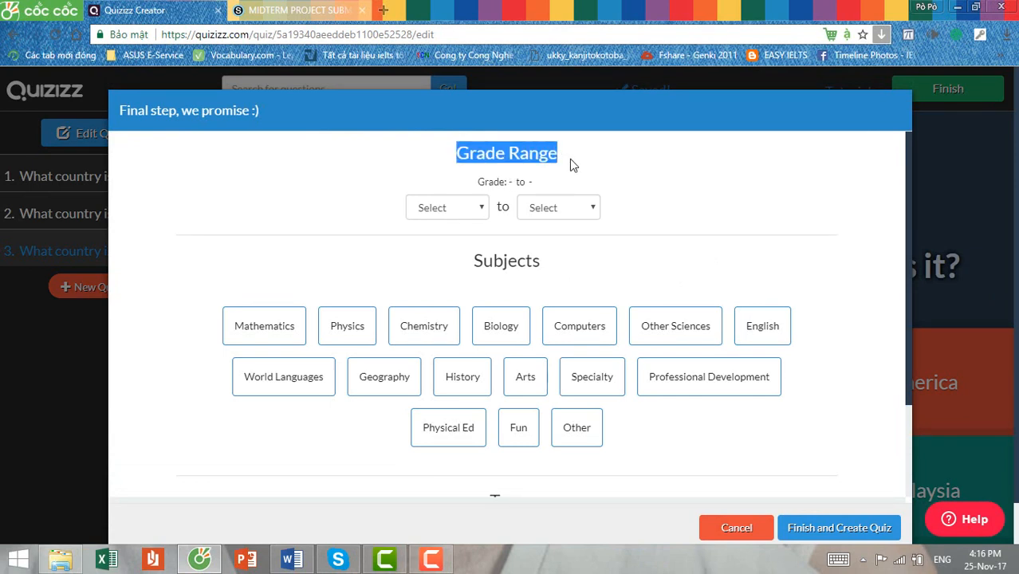
pyautogui.click(571, 159)
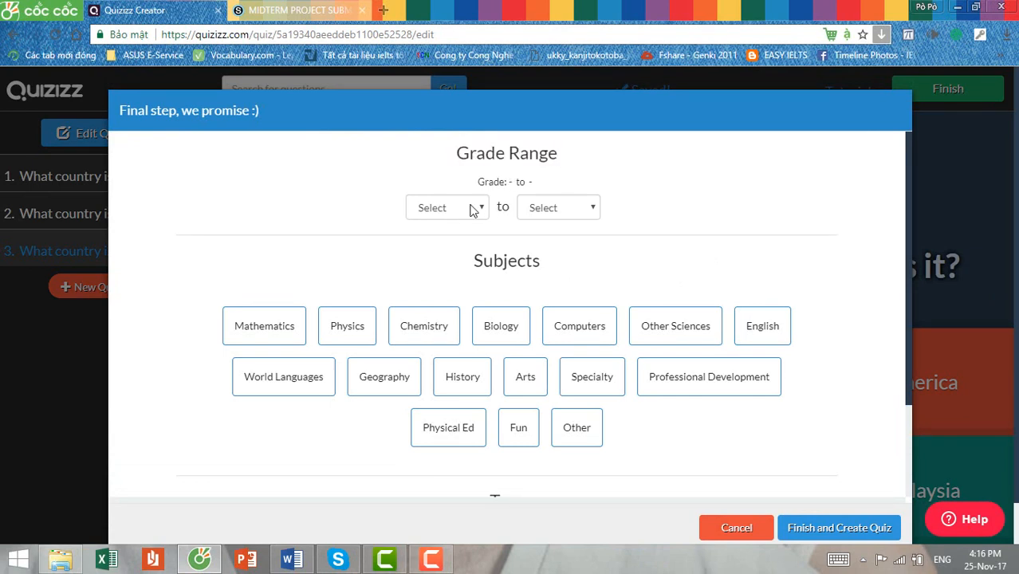
pyautogui.click(470, 205)
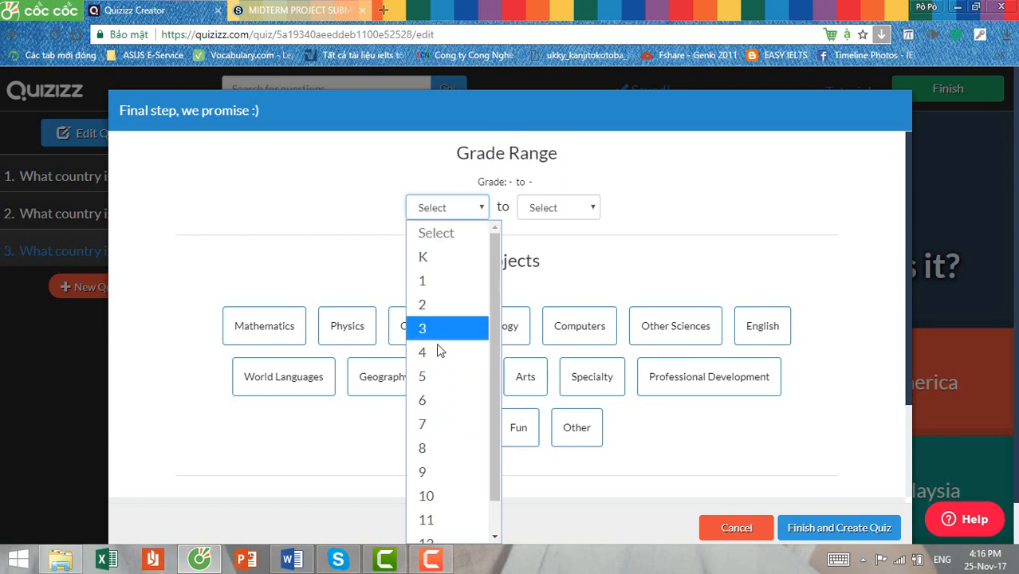
pyautogui.click(440, 370)
pyautogui.click(558, 207)
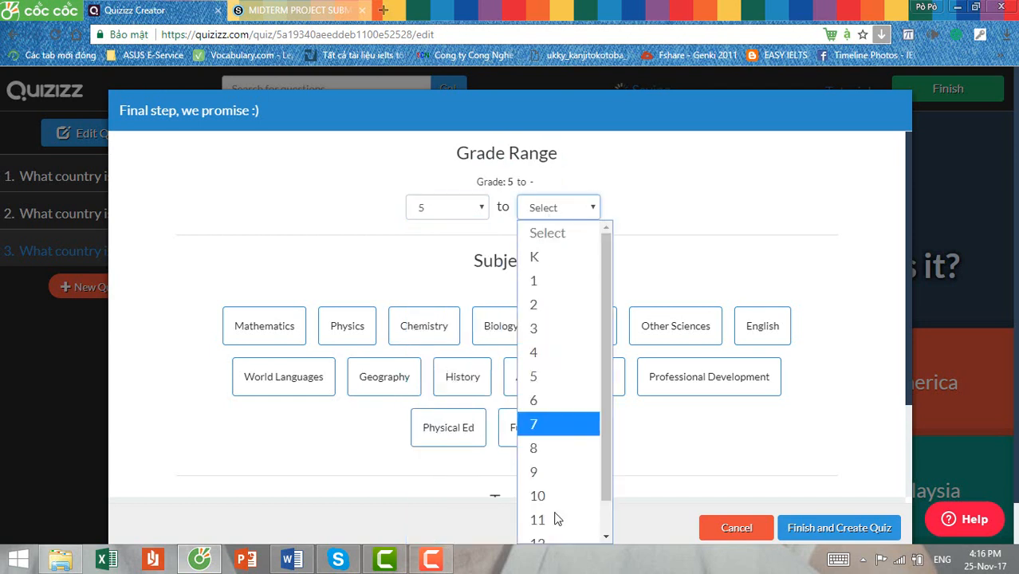
pyautogui.click(552, 533)
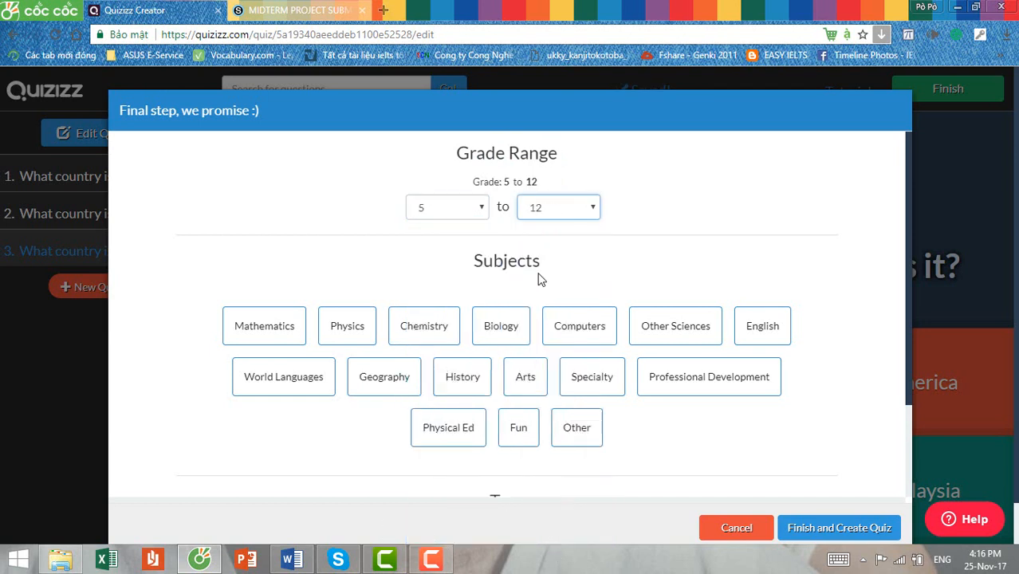
# Step: Choose World Languages, Geography, Other and Fun as the quiz's subjects
pyautogui.click(518, 337)
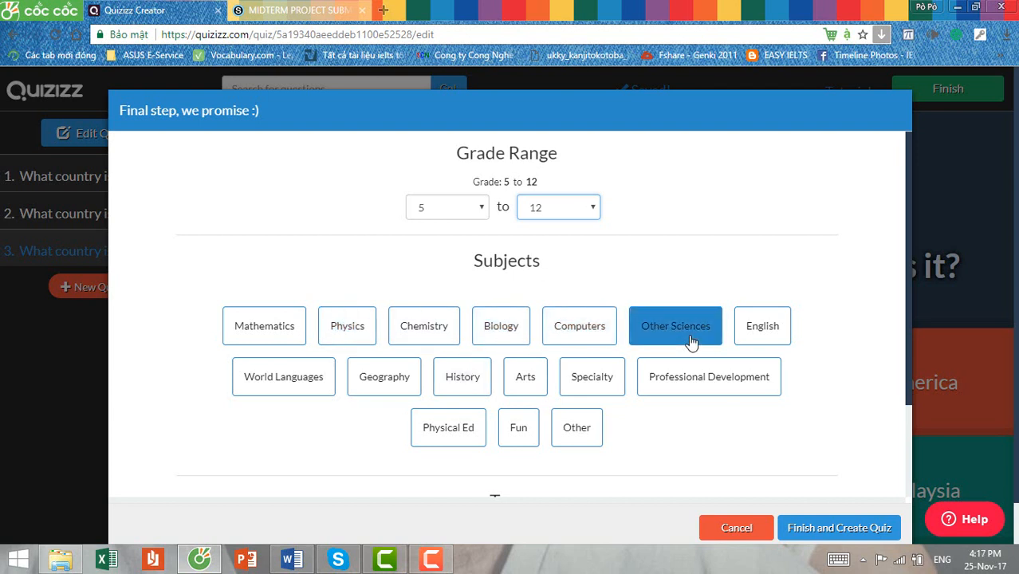
pyautogui.click(281, 386)
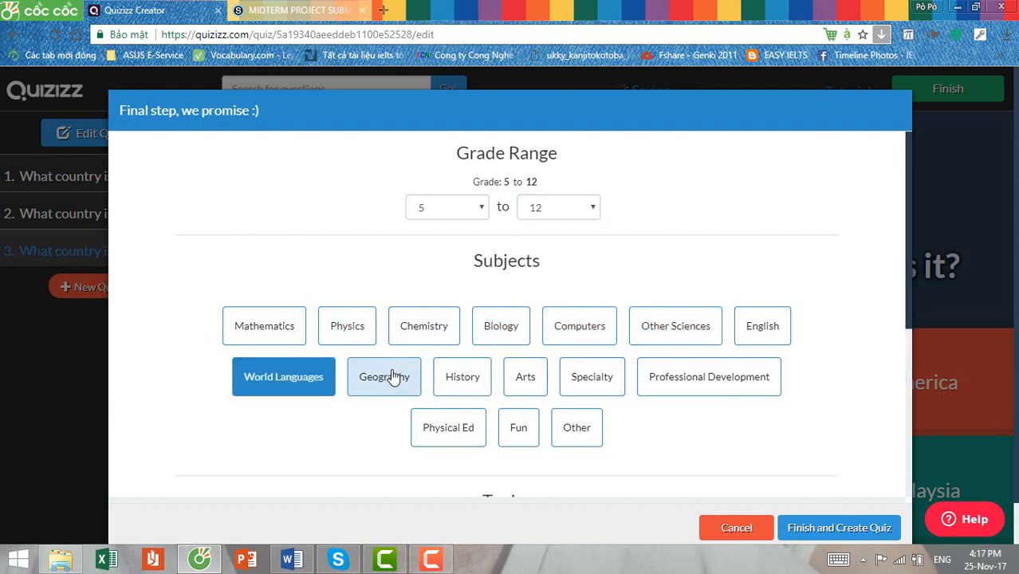
pyautogui.click(569, 429)
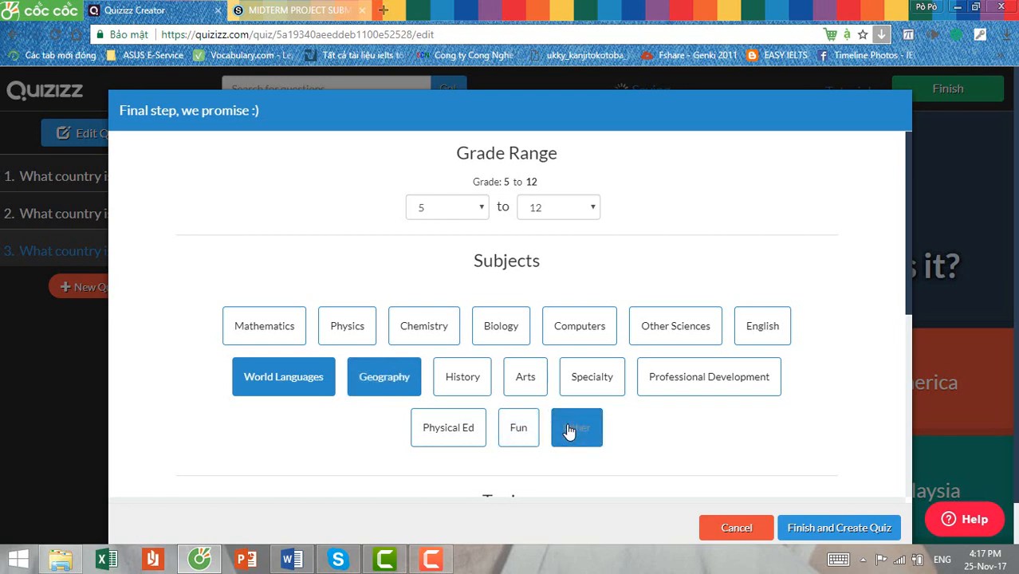
pyautogui.click(520, 434)
# Step: Choose the topic Other that follows Sign Language, leave the tags empty, and finish creating the quiz
pyautogui.scroll(-4, 647, 423)
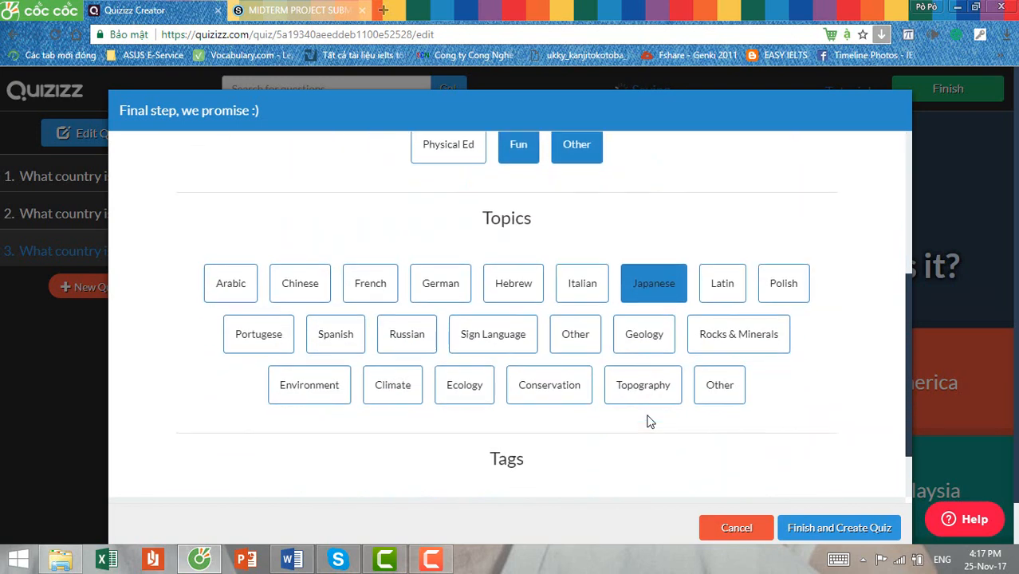
pyautogui.moveTo(485, 204); pyautogui.dragTo(539, 210)
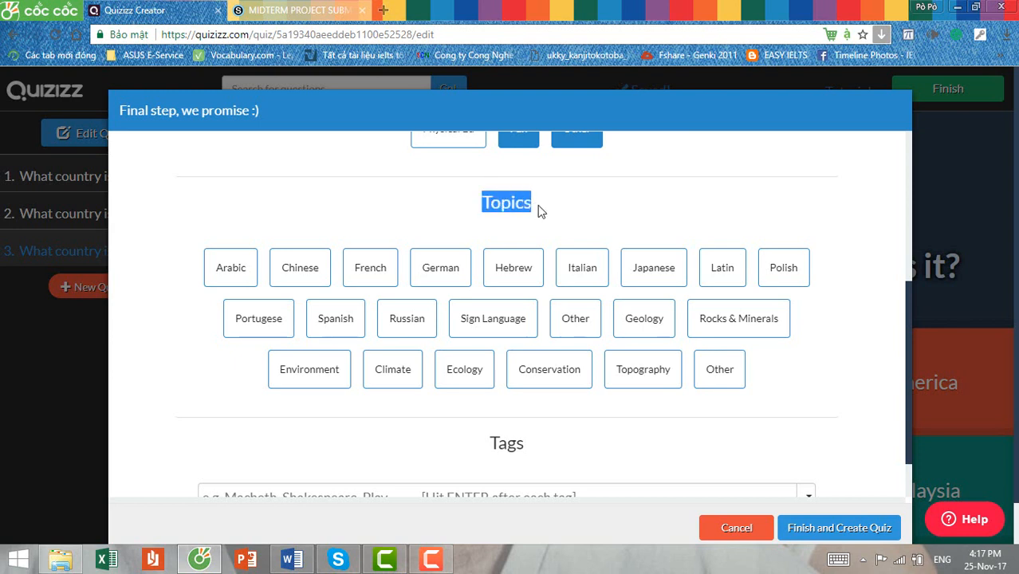
pyautogui.click(541, 212)
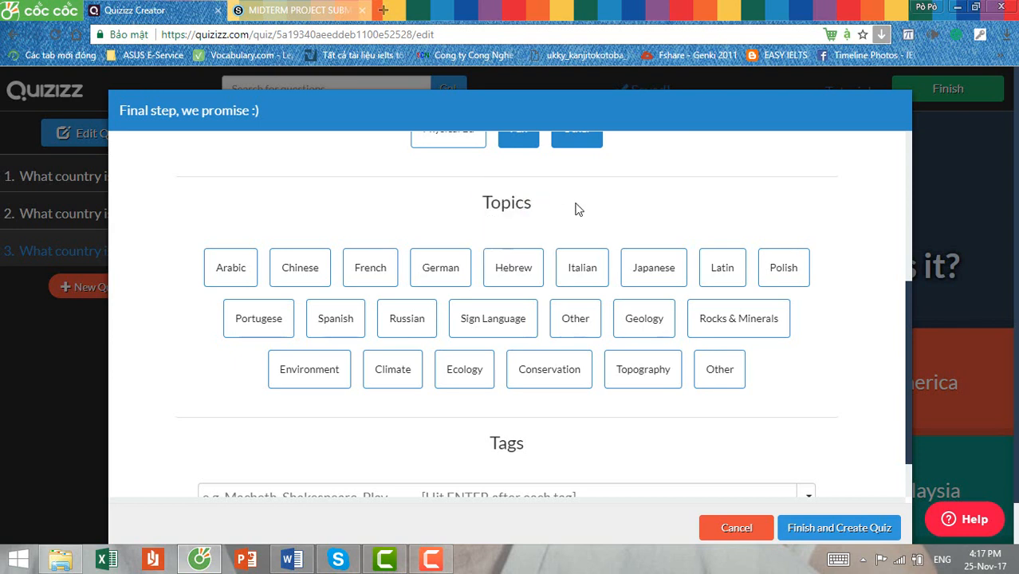
pyautogui.click(478, 381)
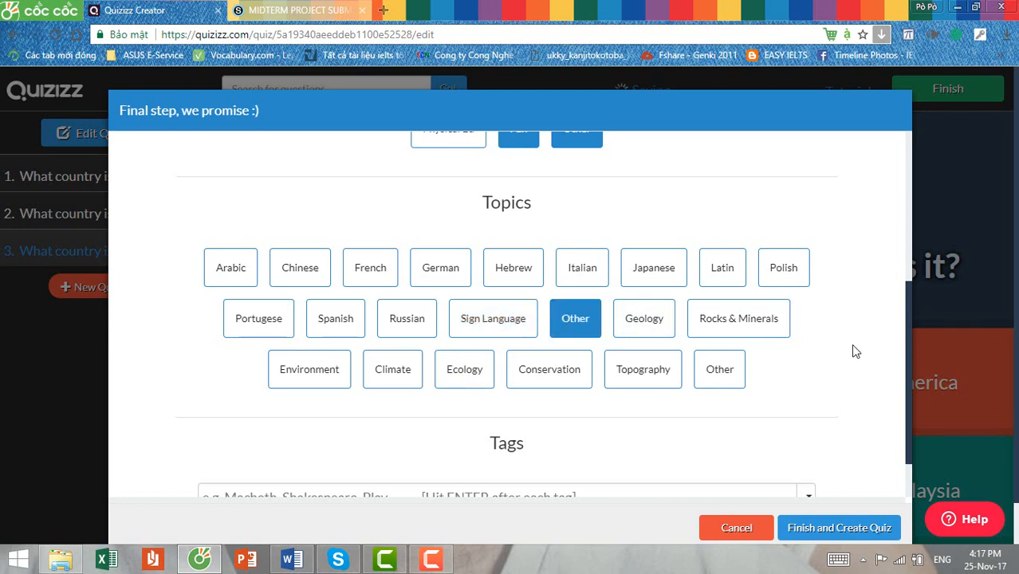
pyautogui.scroll(-1, 845, 347)
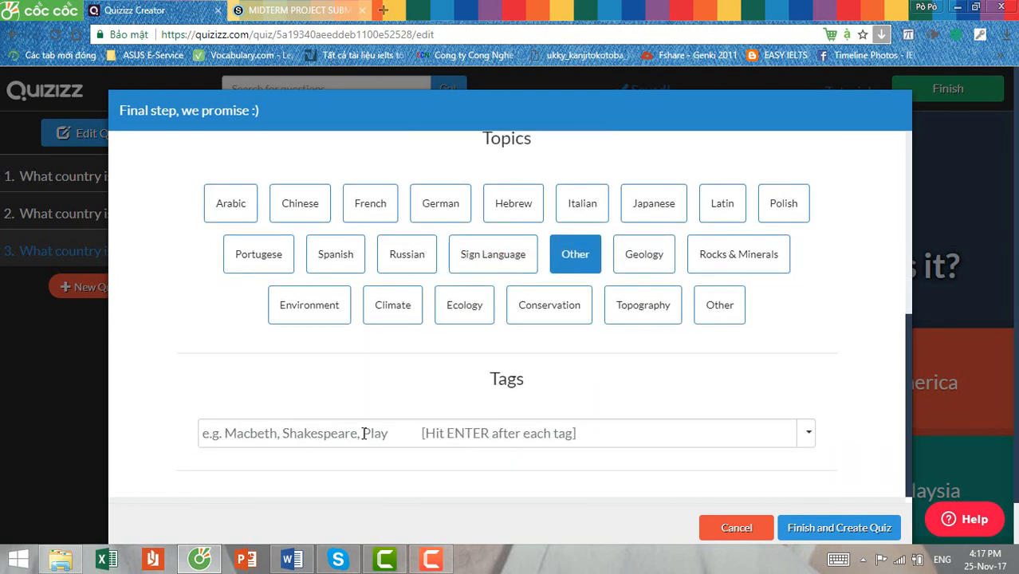
pyautogui.click(824, 539)
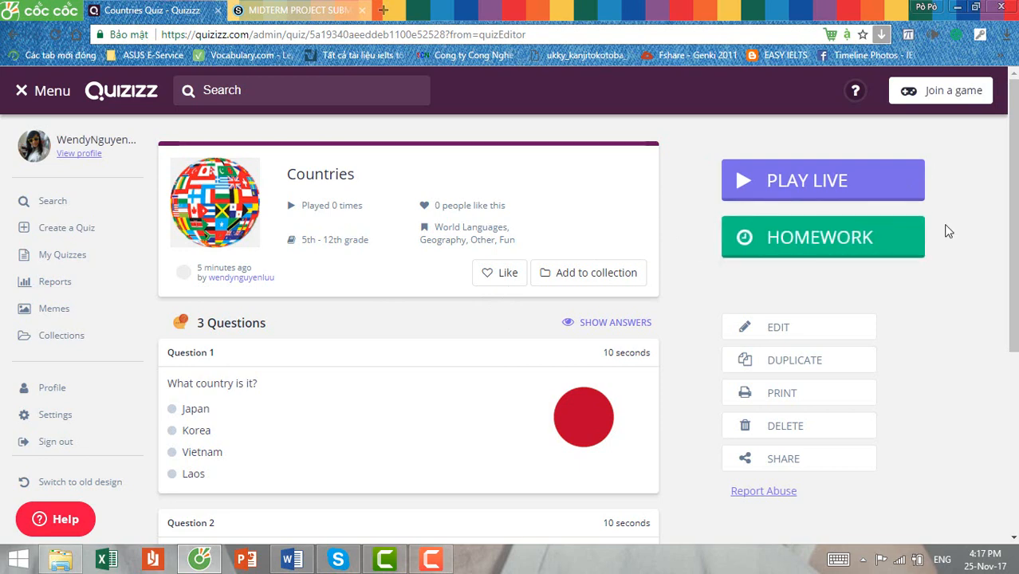
# Step: Look through the options for sharing the Countries quiz, close them, and review the quiz's question list
pyautogui.click(784, 462)
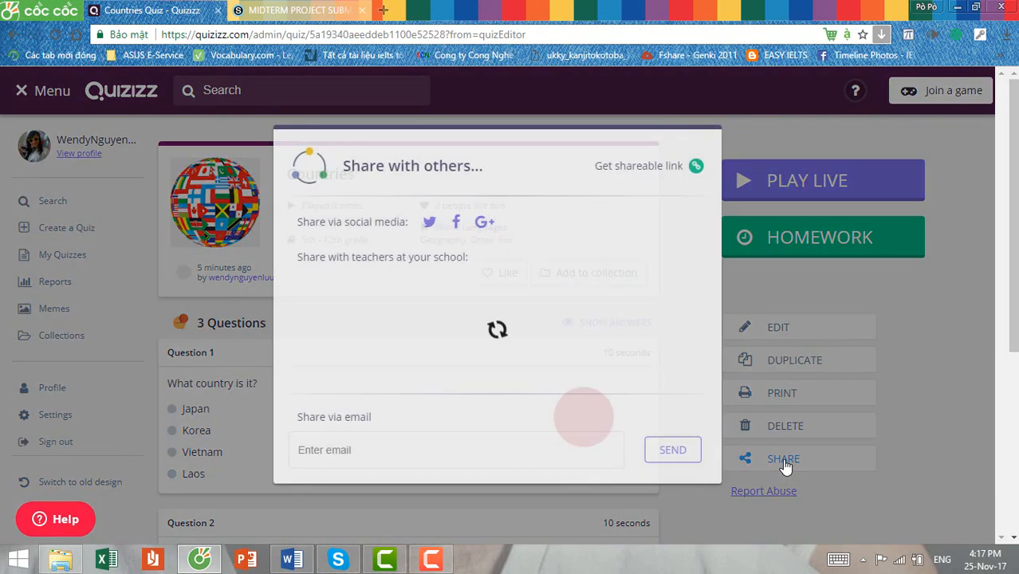
pyautogui.scroll(-3, 410, 312)
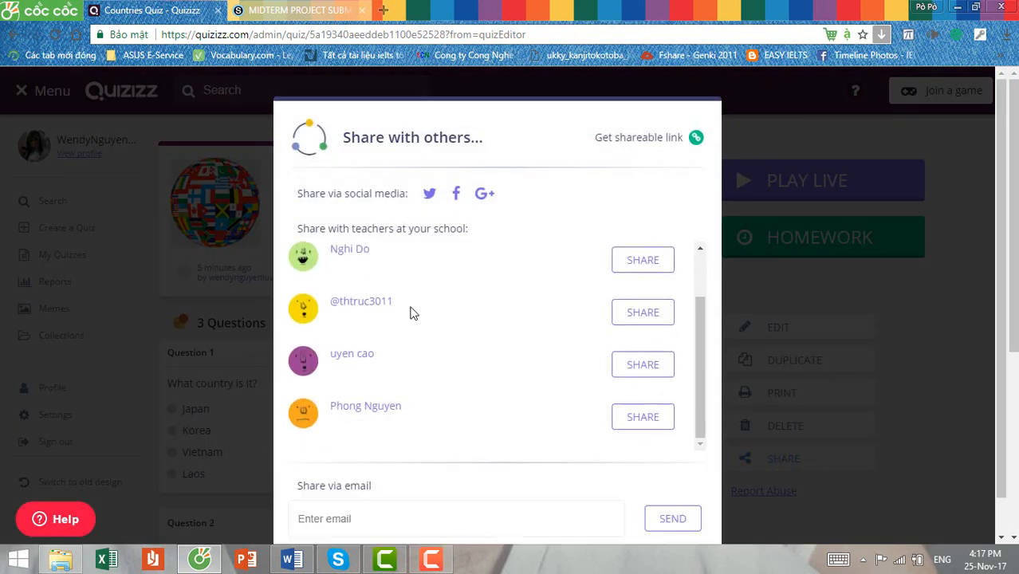
pyautogui.scroll(2, 410, 307)
pyautogui.scroll(1, 685, 187)
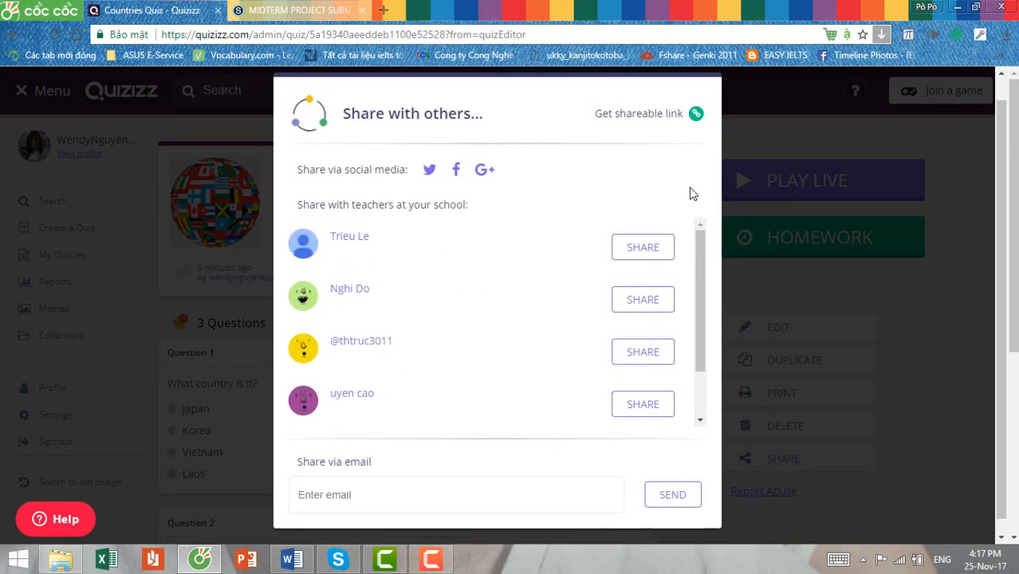
pyautogui.scroll(-2, 611, 444)
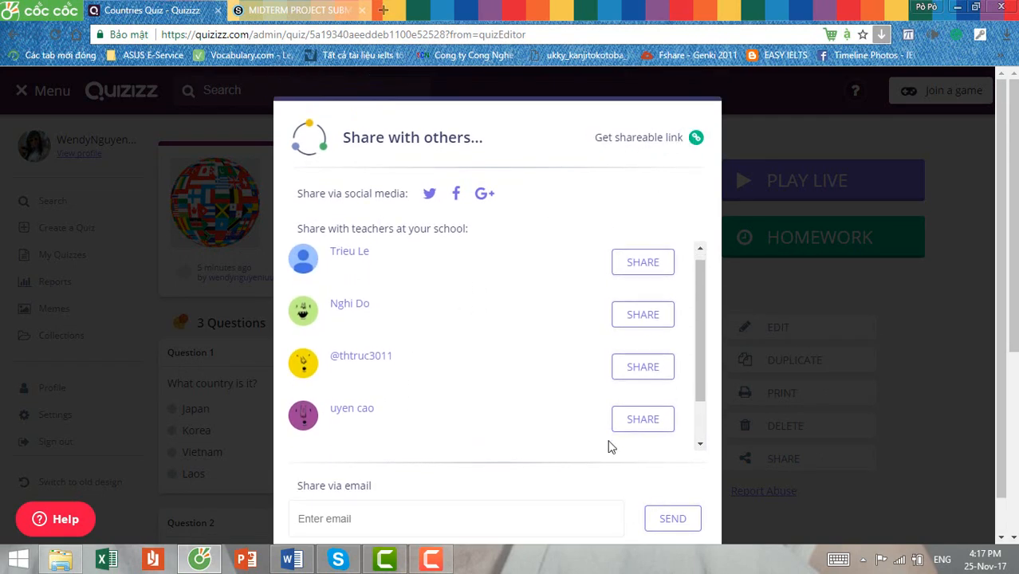
pyautogui.click(767, 382)
pyautogui.scroll(-3, 441, 389)
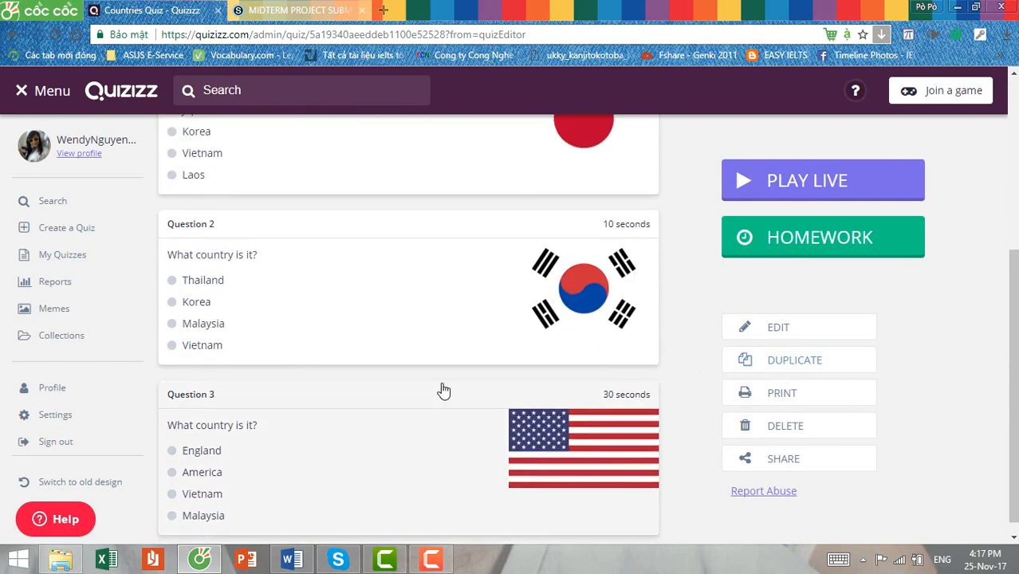
pyautogui.scroll(4, 463, 423)
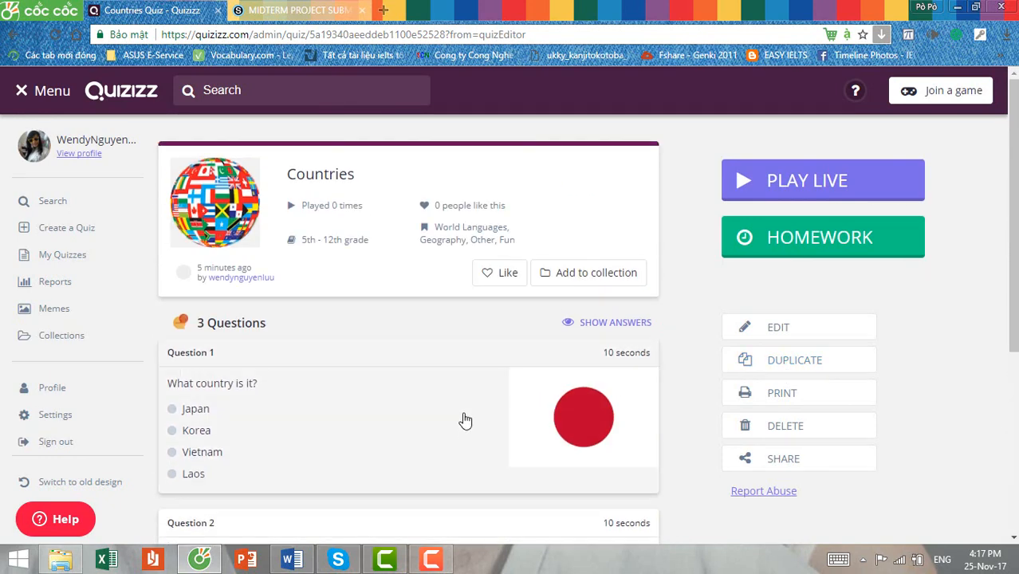